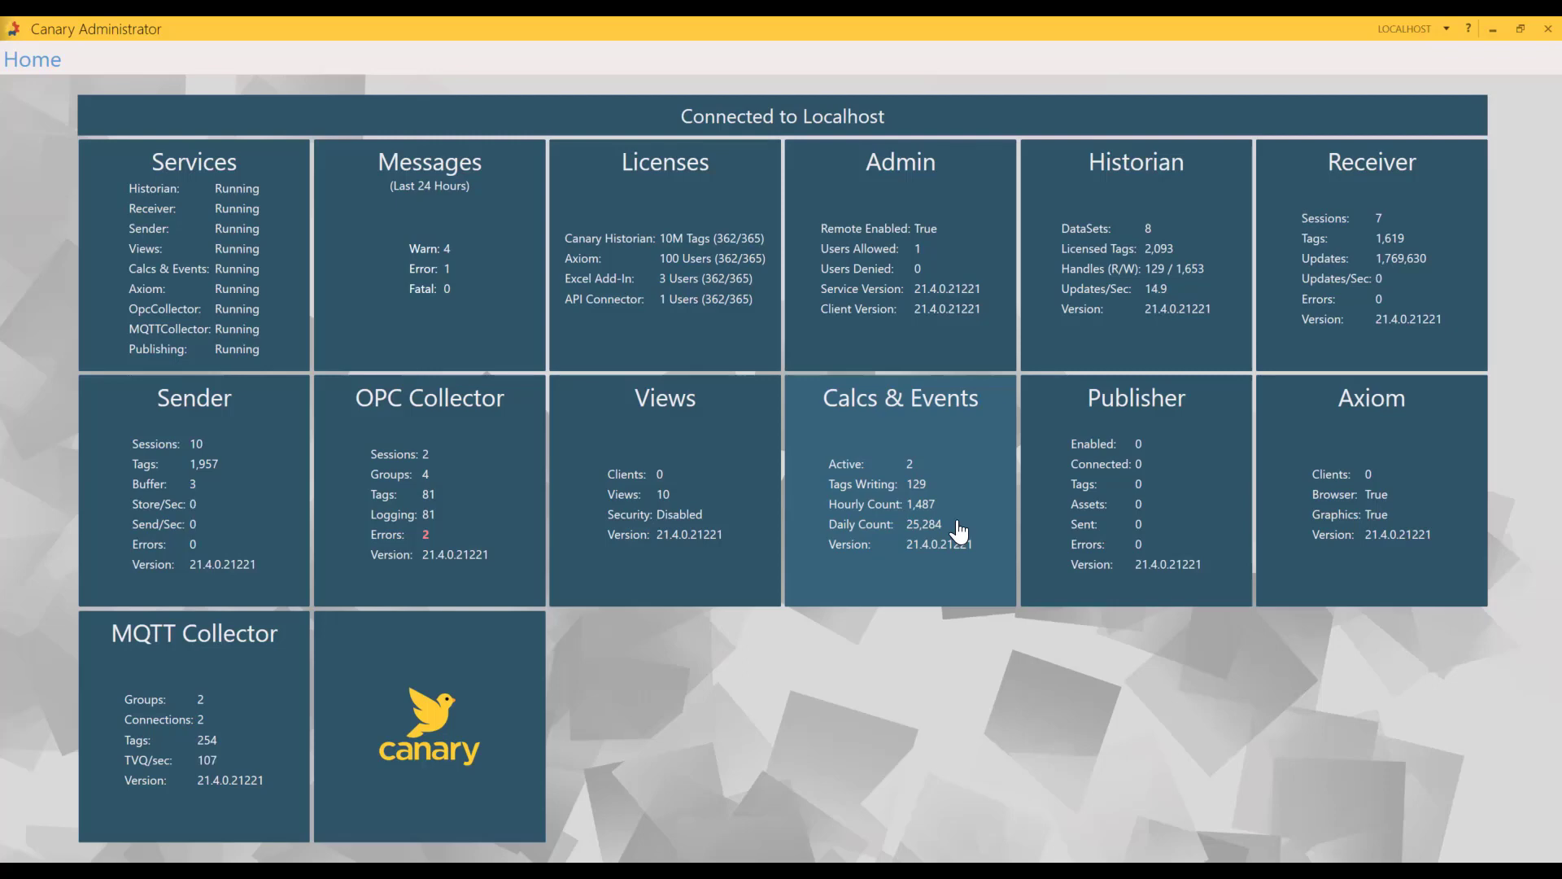
Step: View OTC: Casing Tubing Aggregates and L: Asset Rollups status, then the Calculation service settings
click(959, 532)
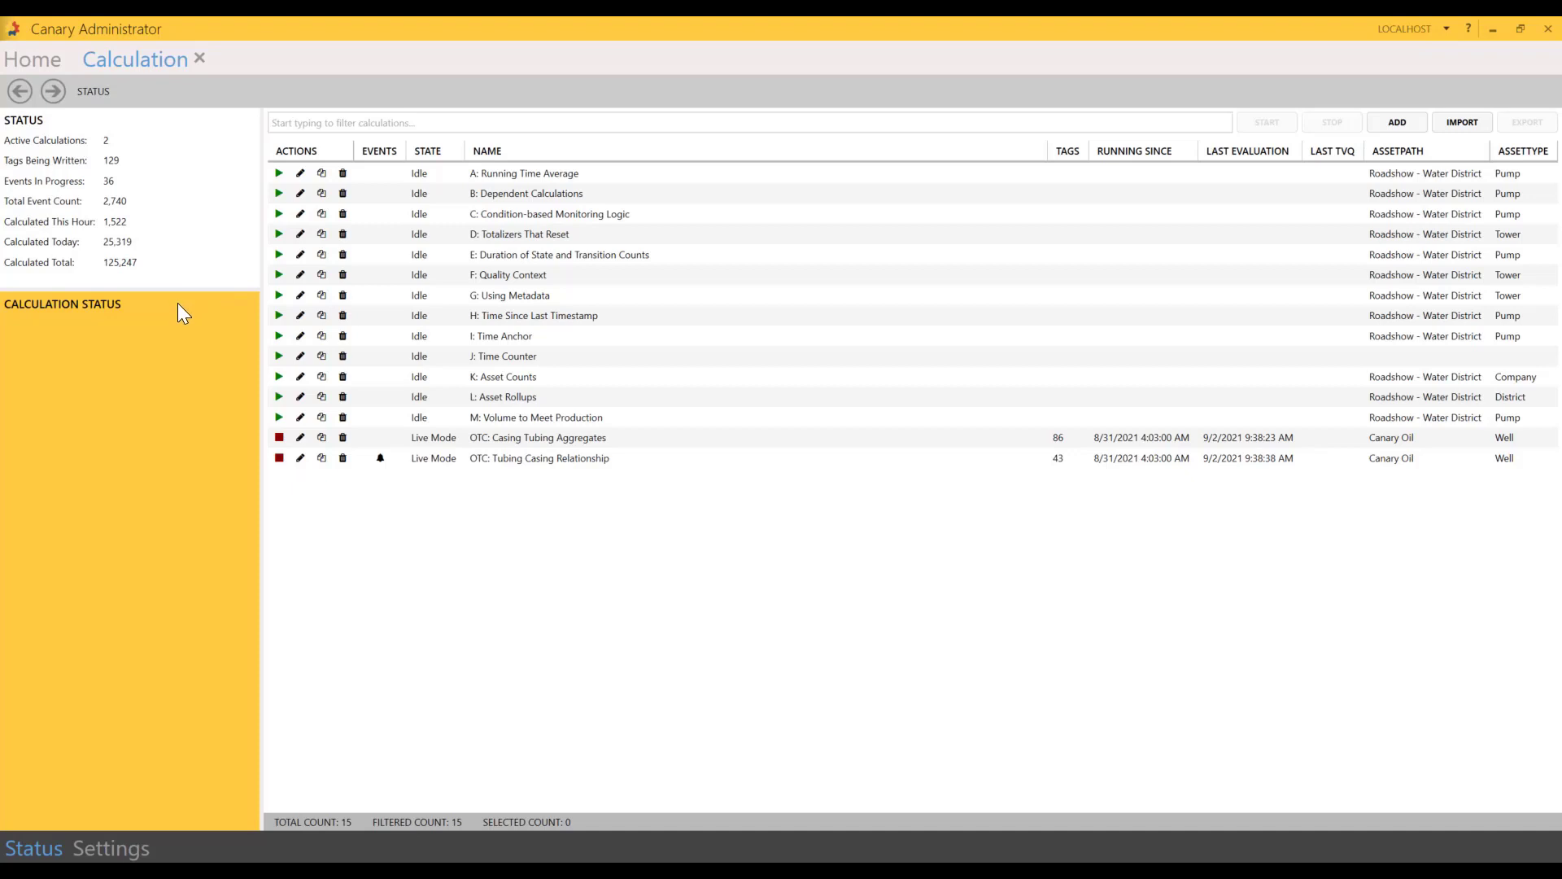
click(402, 442)
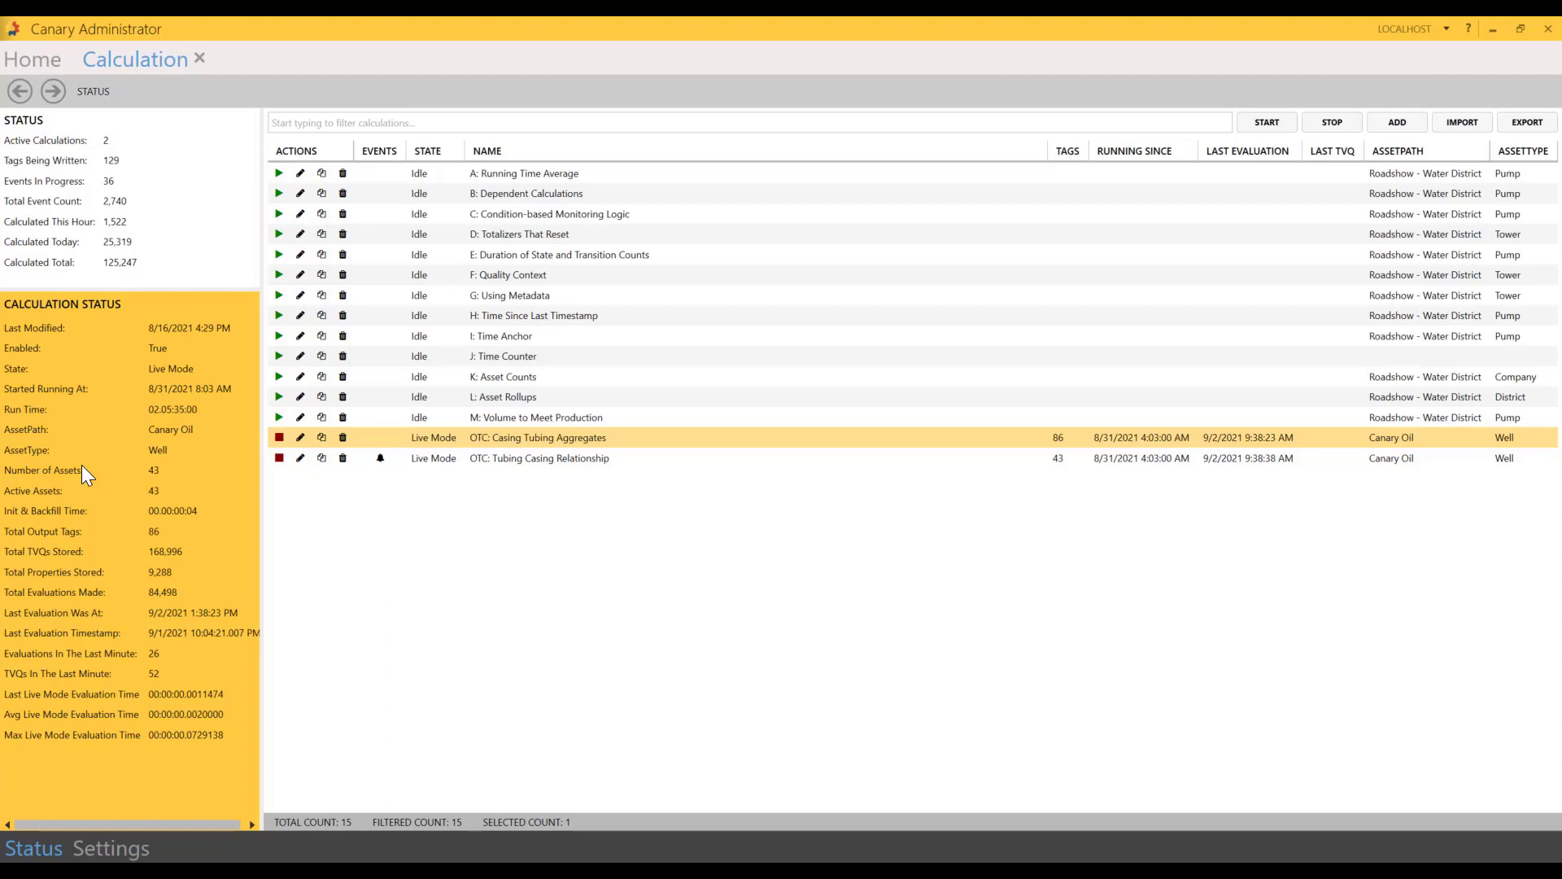
click(380, 405)
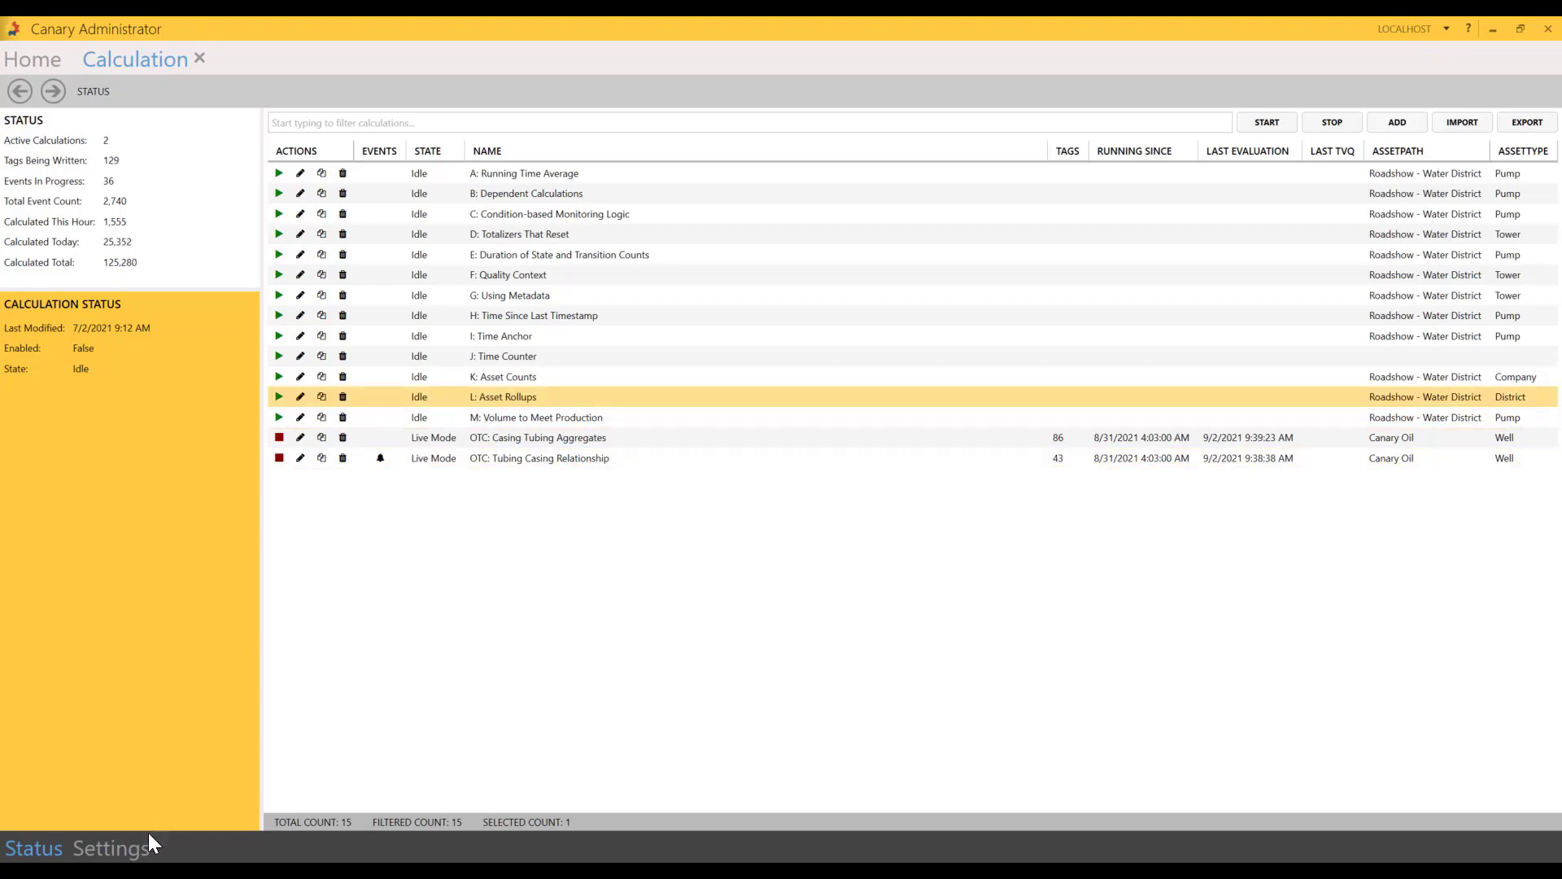
click(134, 854)
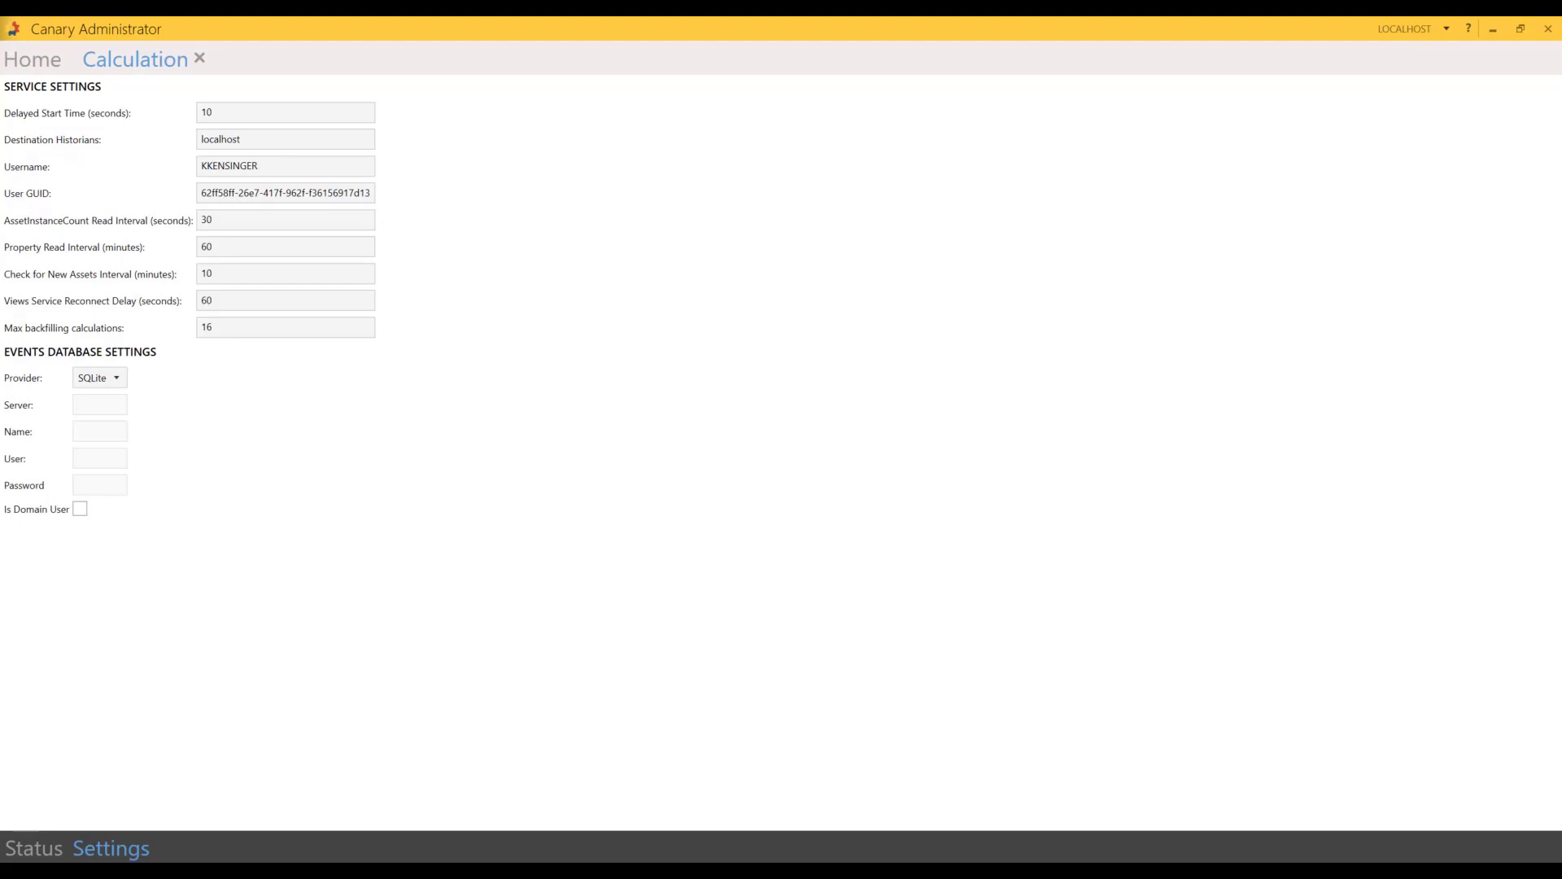
click(285, 139)
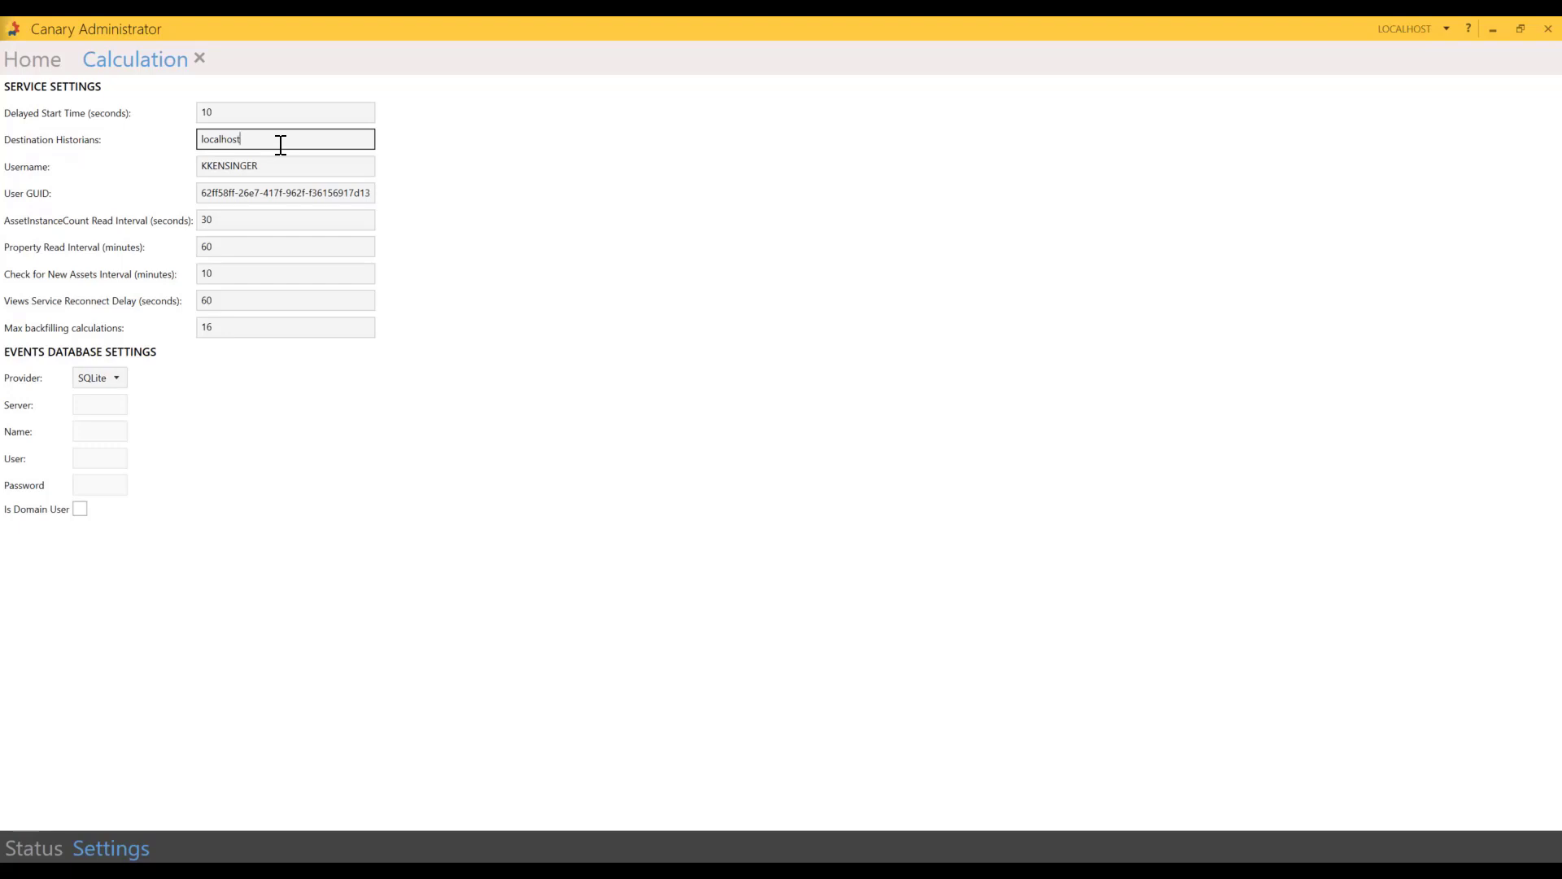
Step: Point out the AssetInstanceCount Read Interval, then return to the 15-calculation status list
click(262, 221)
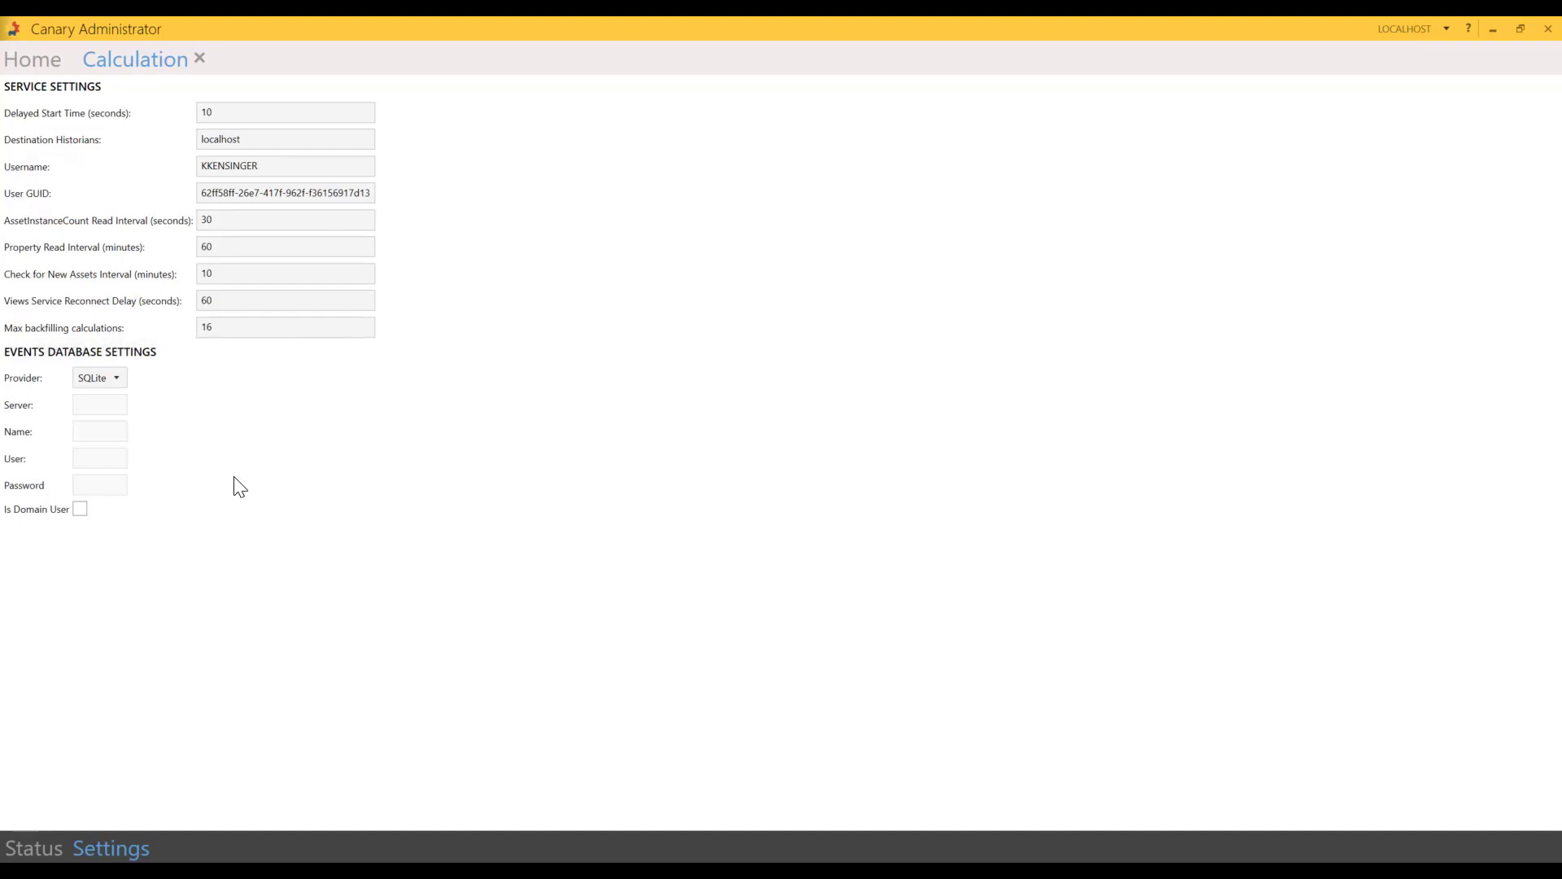
click(36, 848)
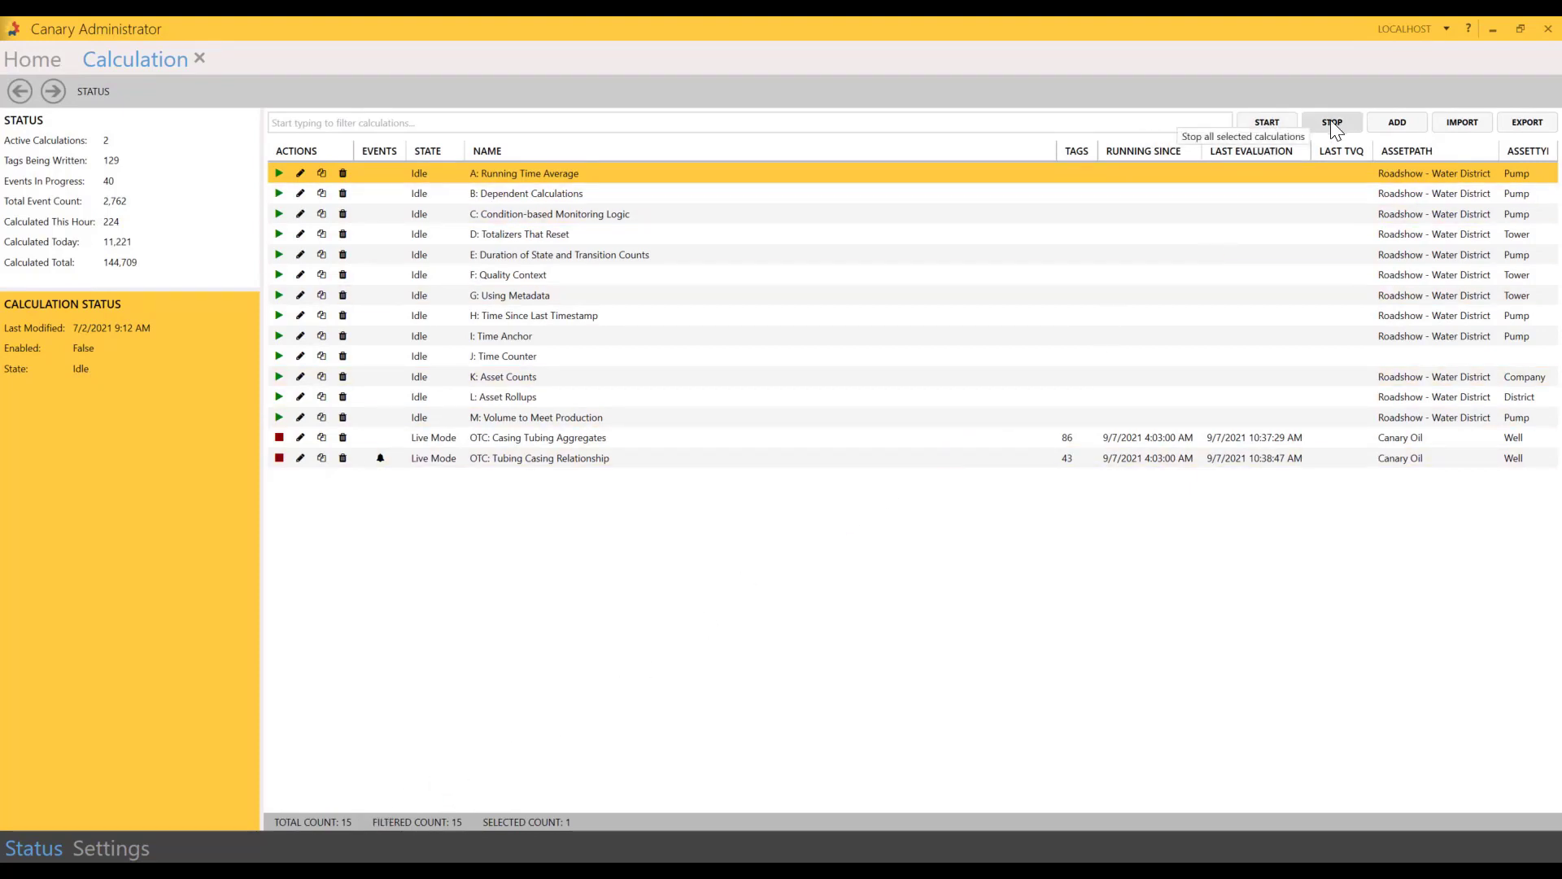
click(825, 122)
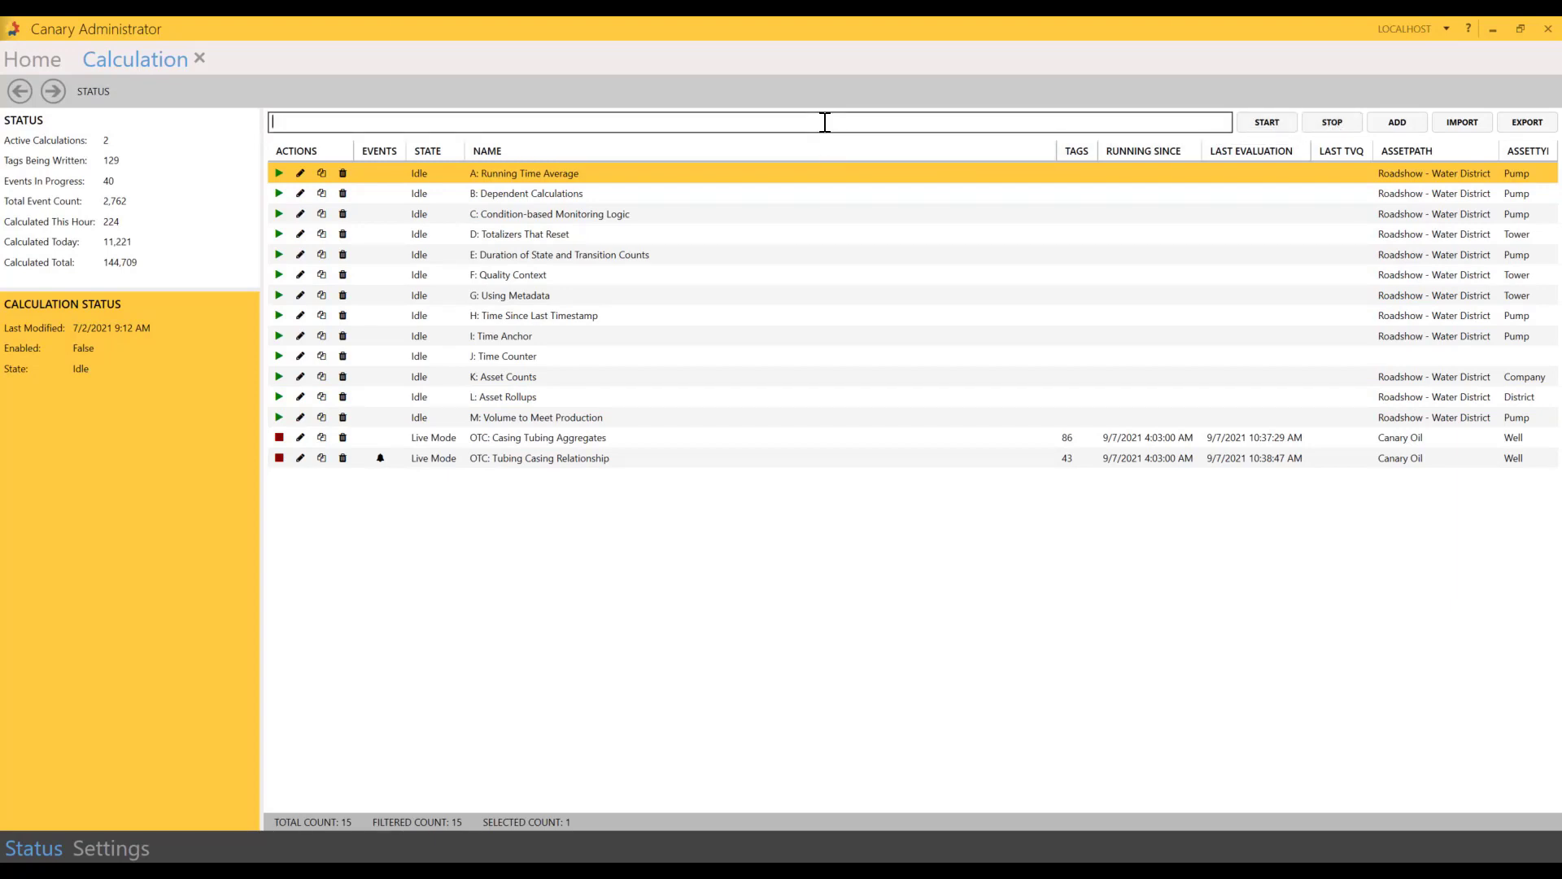
text(Asset)
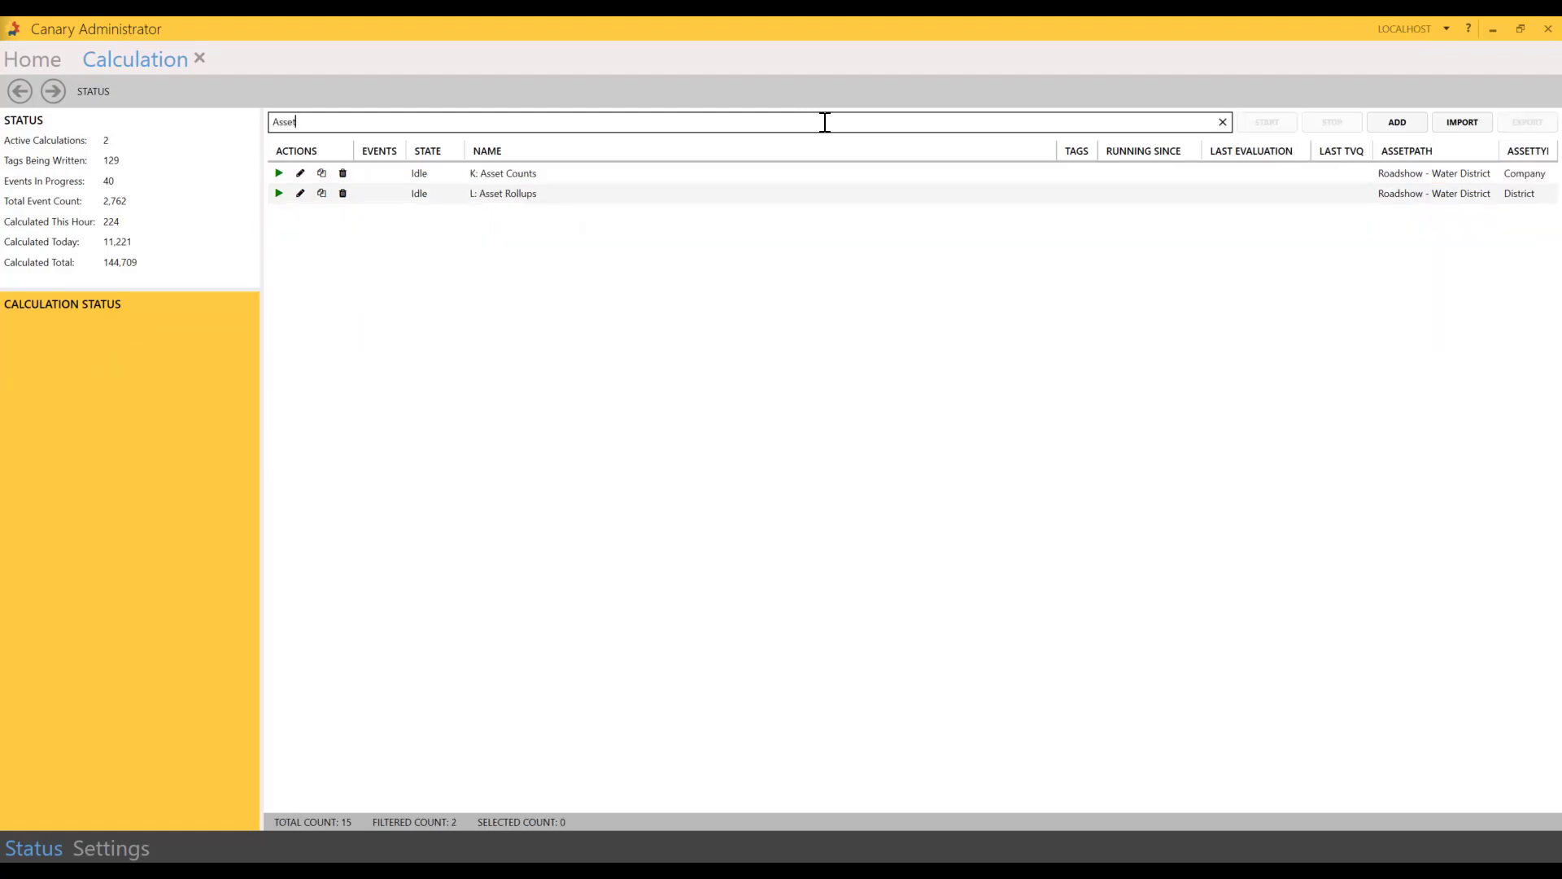
key(BackSpace)
key(BackSpace)
key(BackSpace)
key(BackSpace)
key(BackSpace)
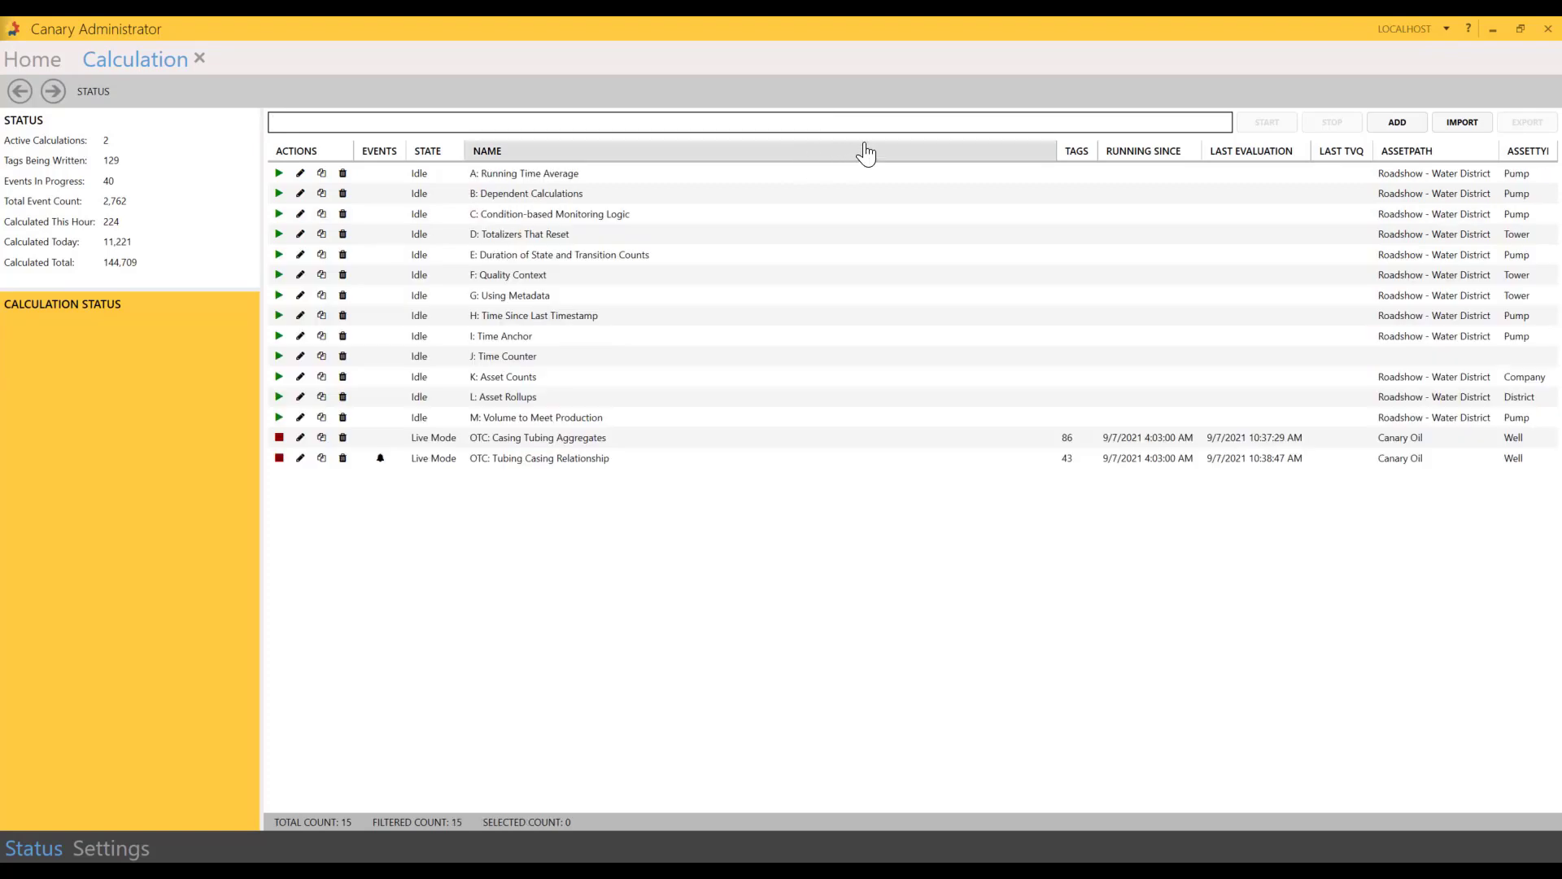
Step: Import CanaryCalculationsExport.json, adding 47 expression groups for 62 calculations in total
click(1461, 124)
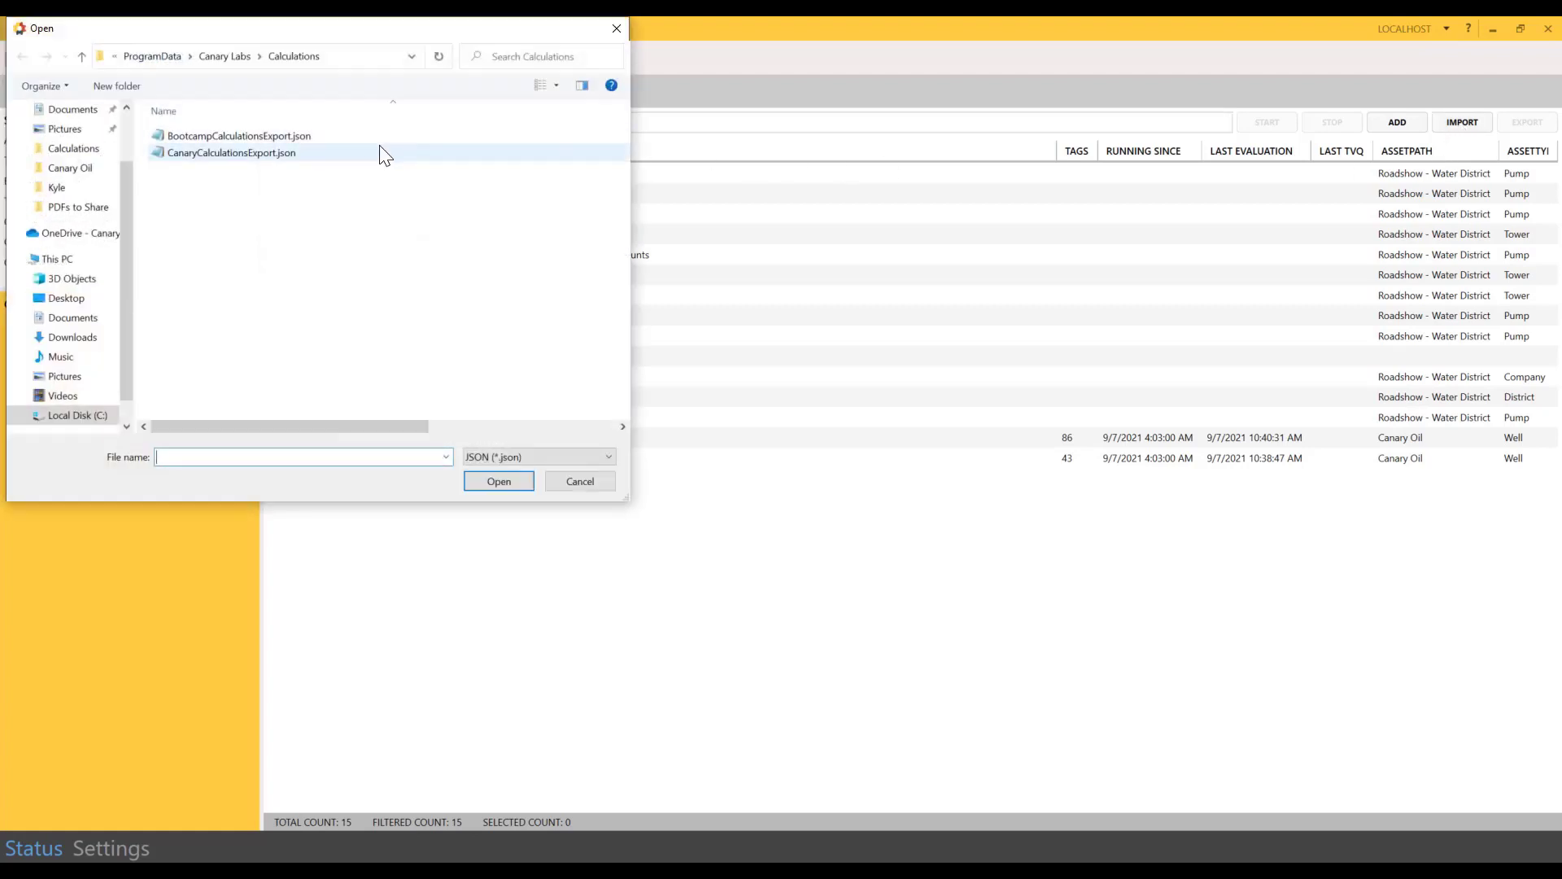
click(246, 153)
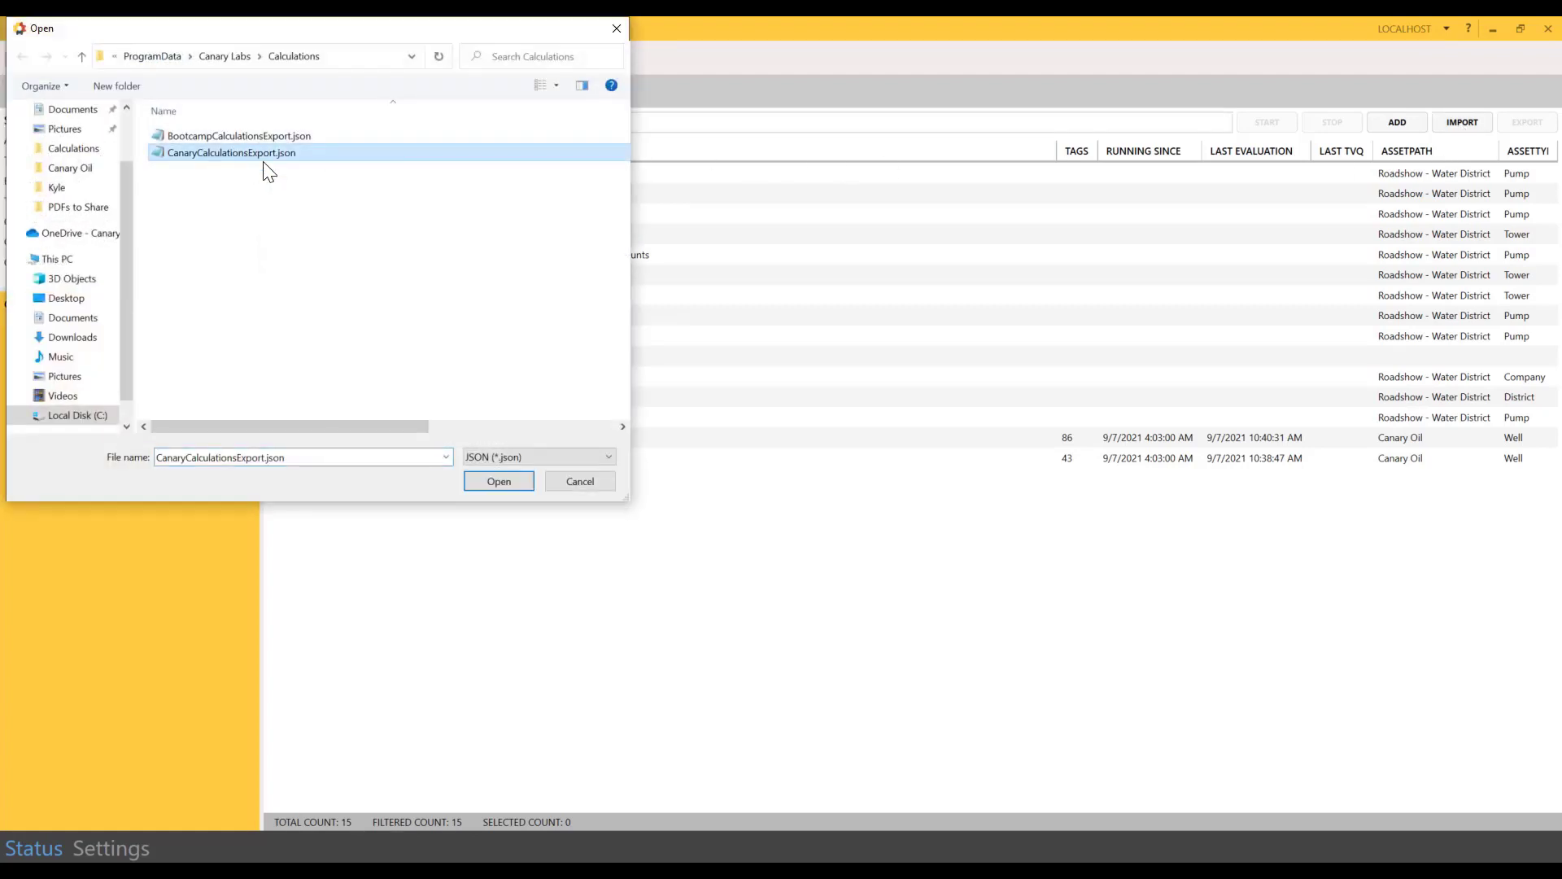
click(485, 485)
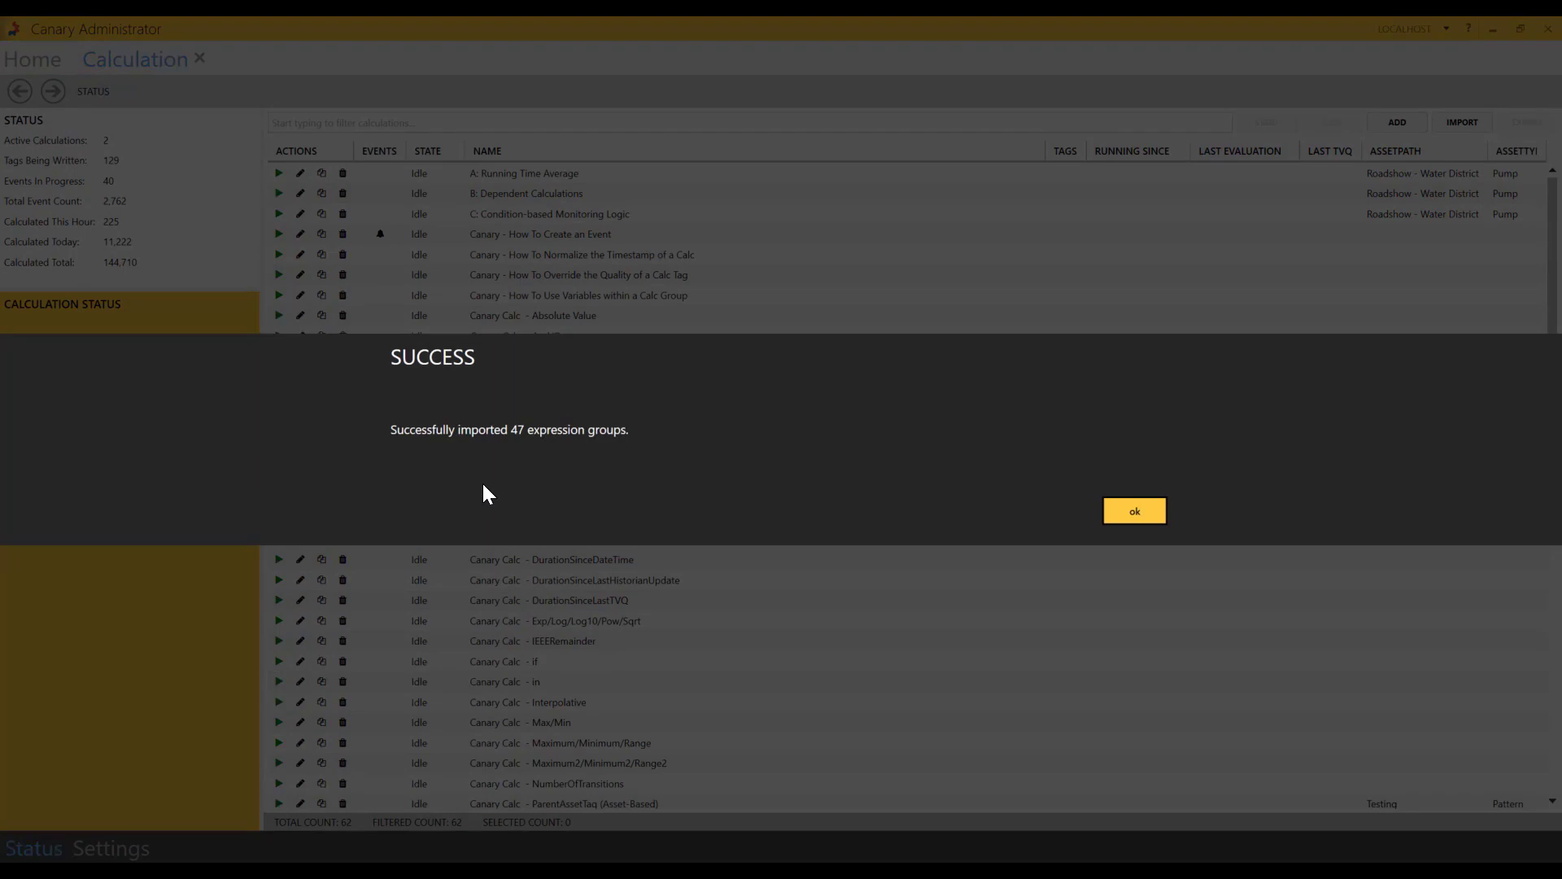
click(1125, 508)
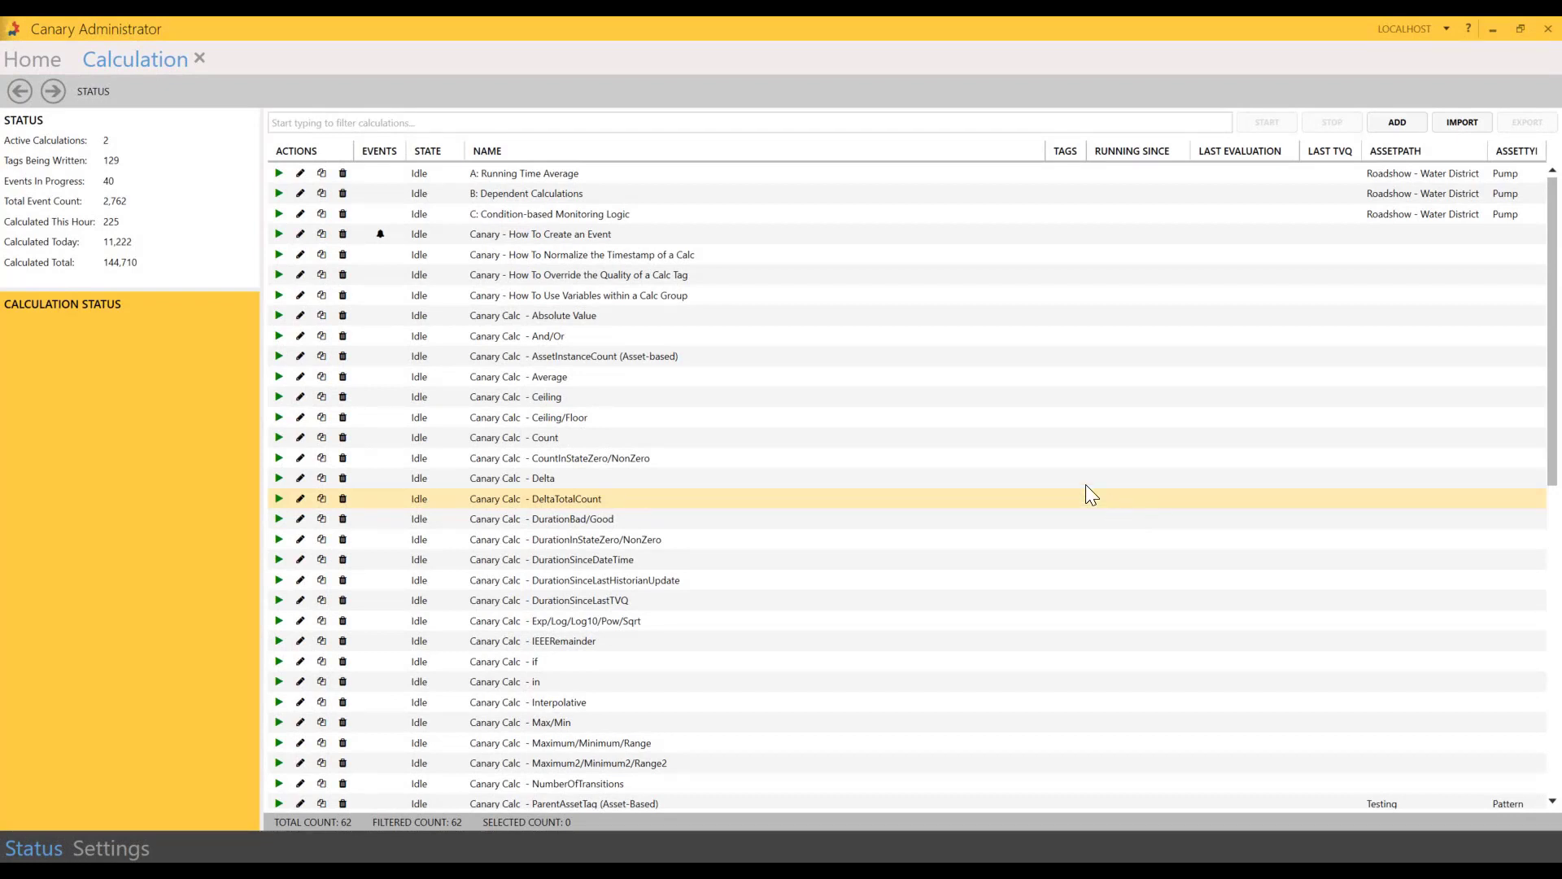
click(620, 236)
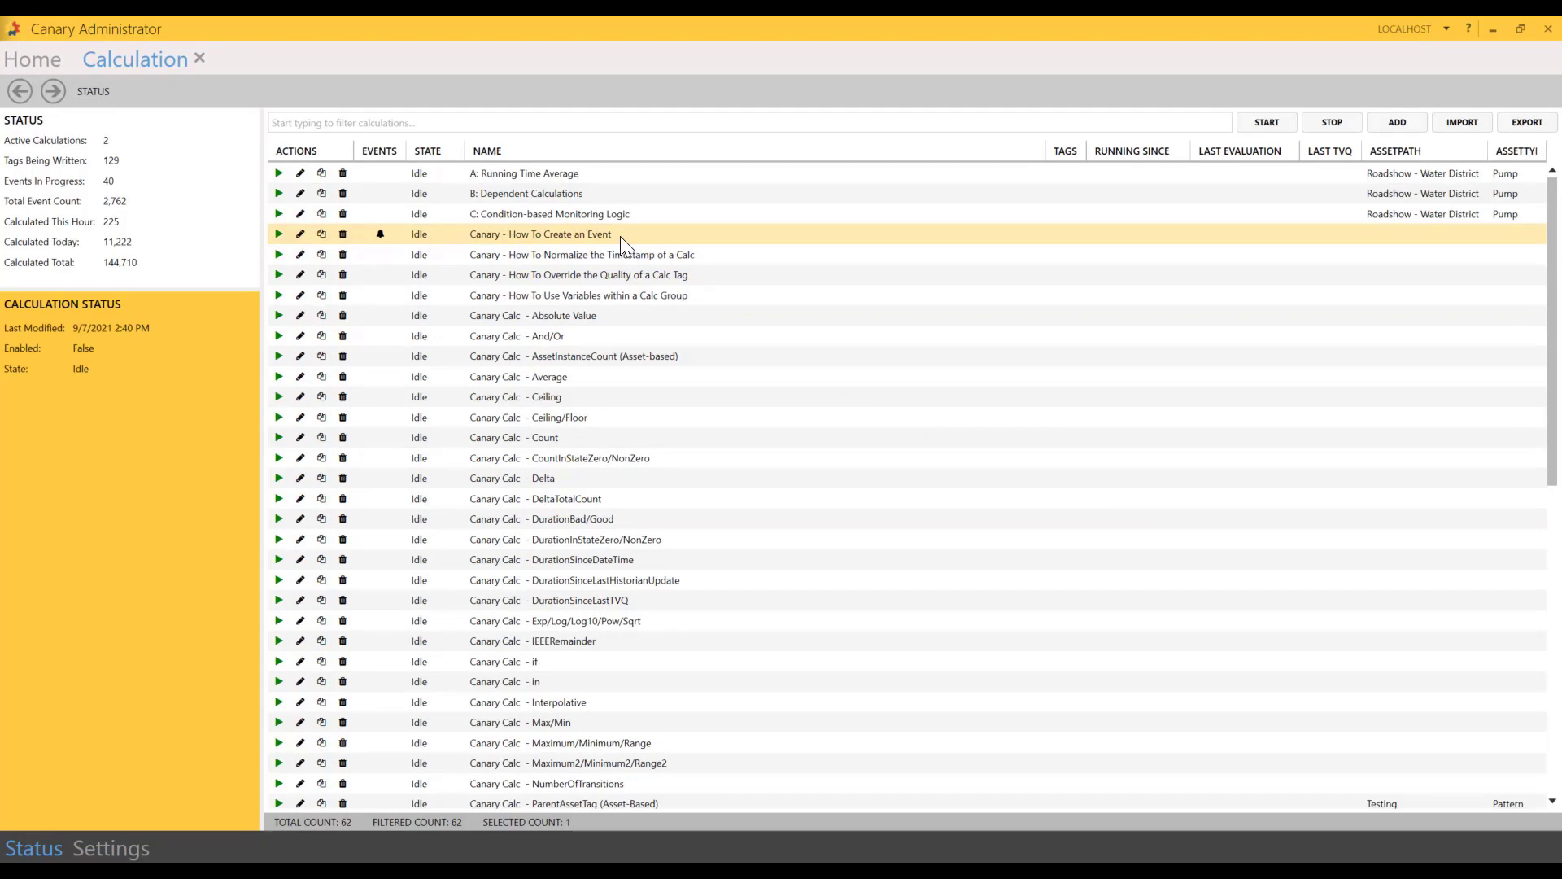
Step: Open 'Canary - How To Create an Event' and review its CPU >50 start and ≤45 end expressions
double_click(620, 236)
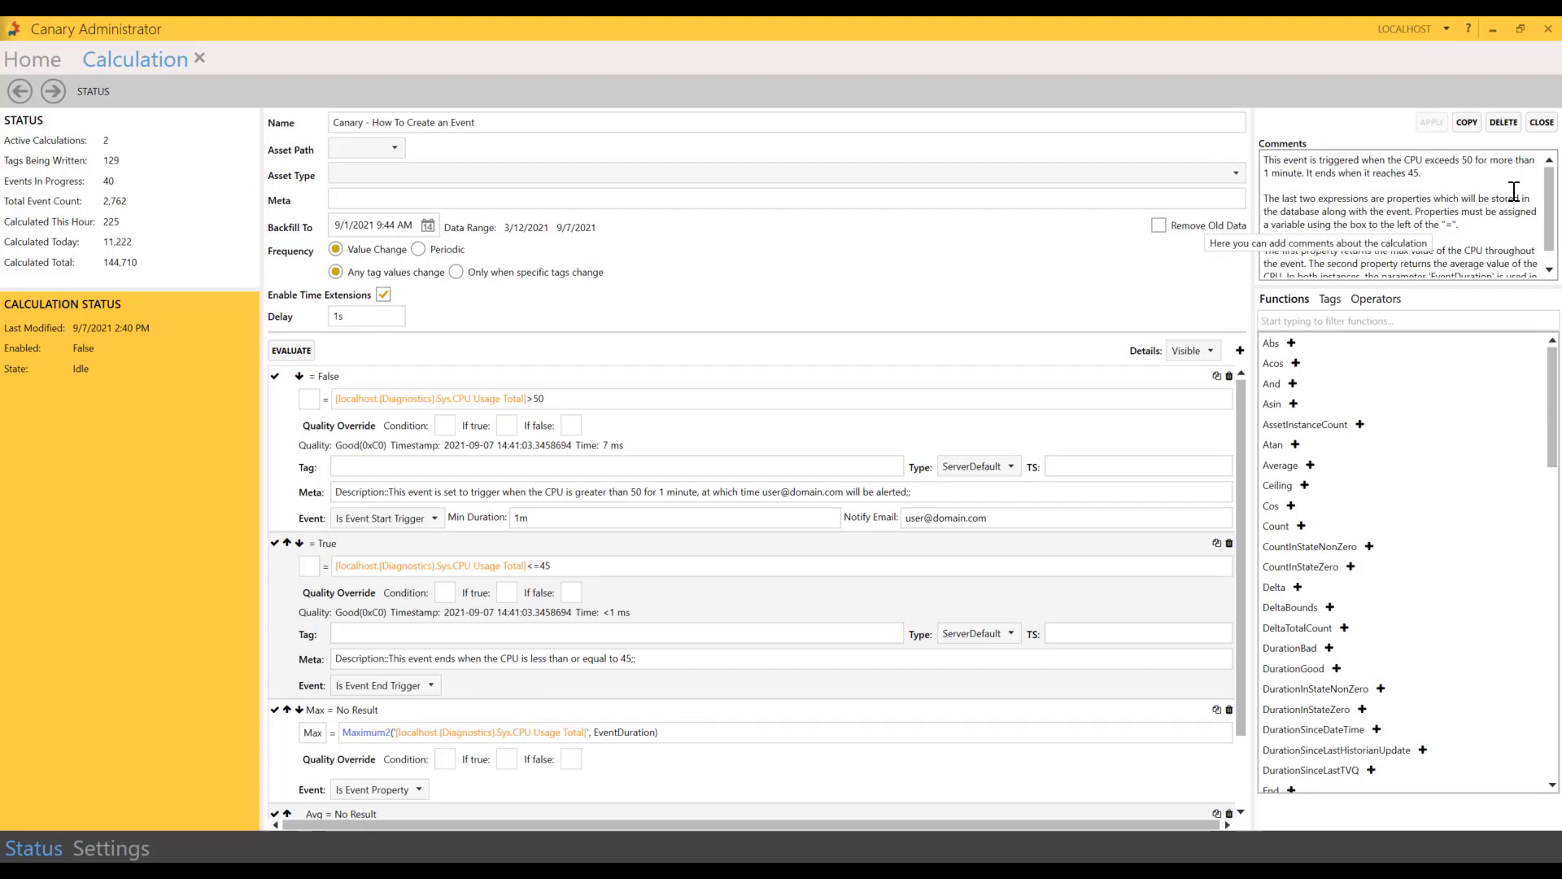
mouse_move(1551, 182)
mouse_down()
mouse_move(1555, 218)
mouse_move(1554, 165)
mouse_up()
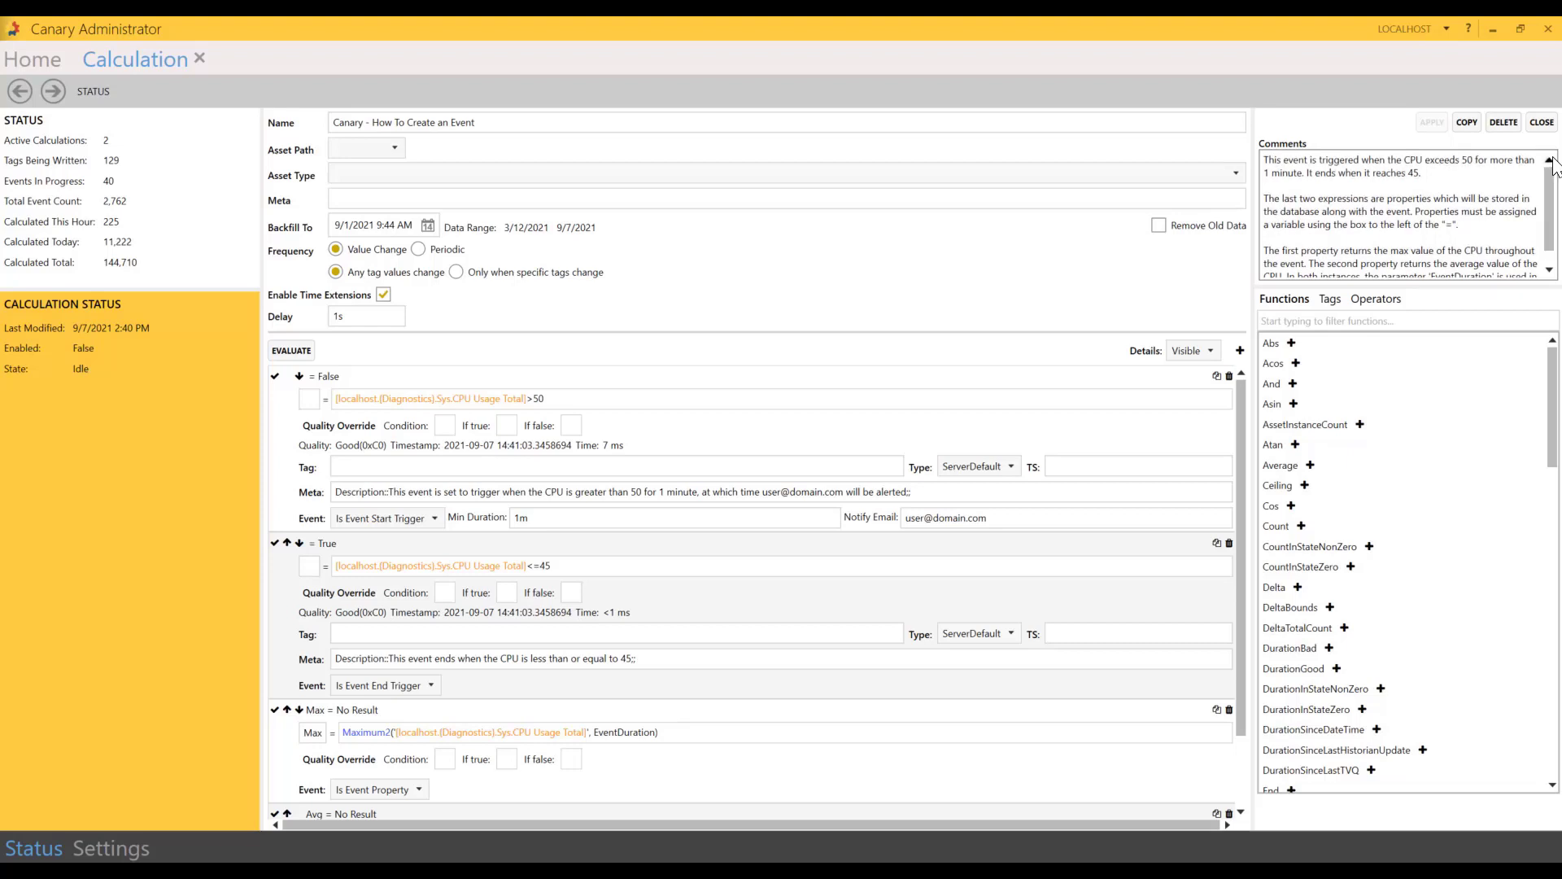
click(526, 119)
click(526, 119)
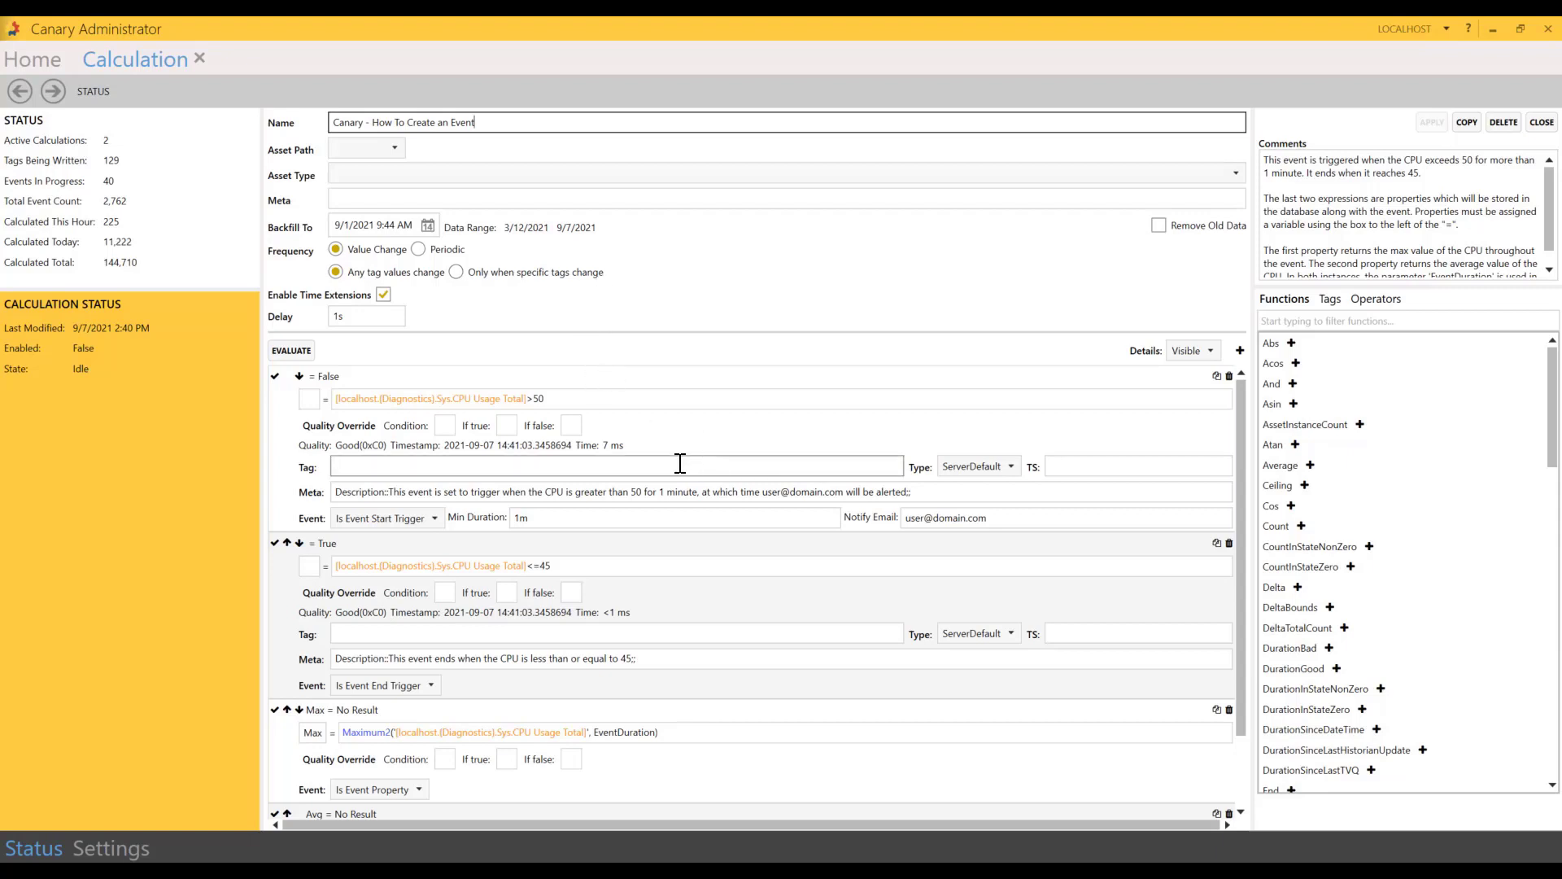
scroll(679, 468, down, 1)
scroll(675, 468, down, 1)
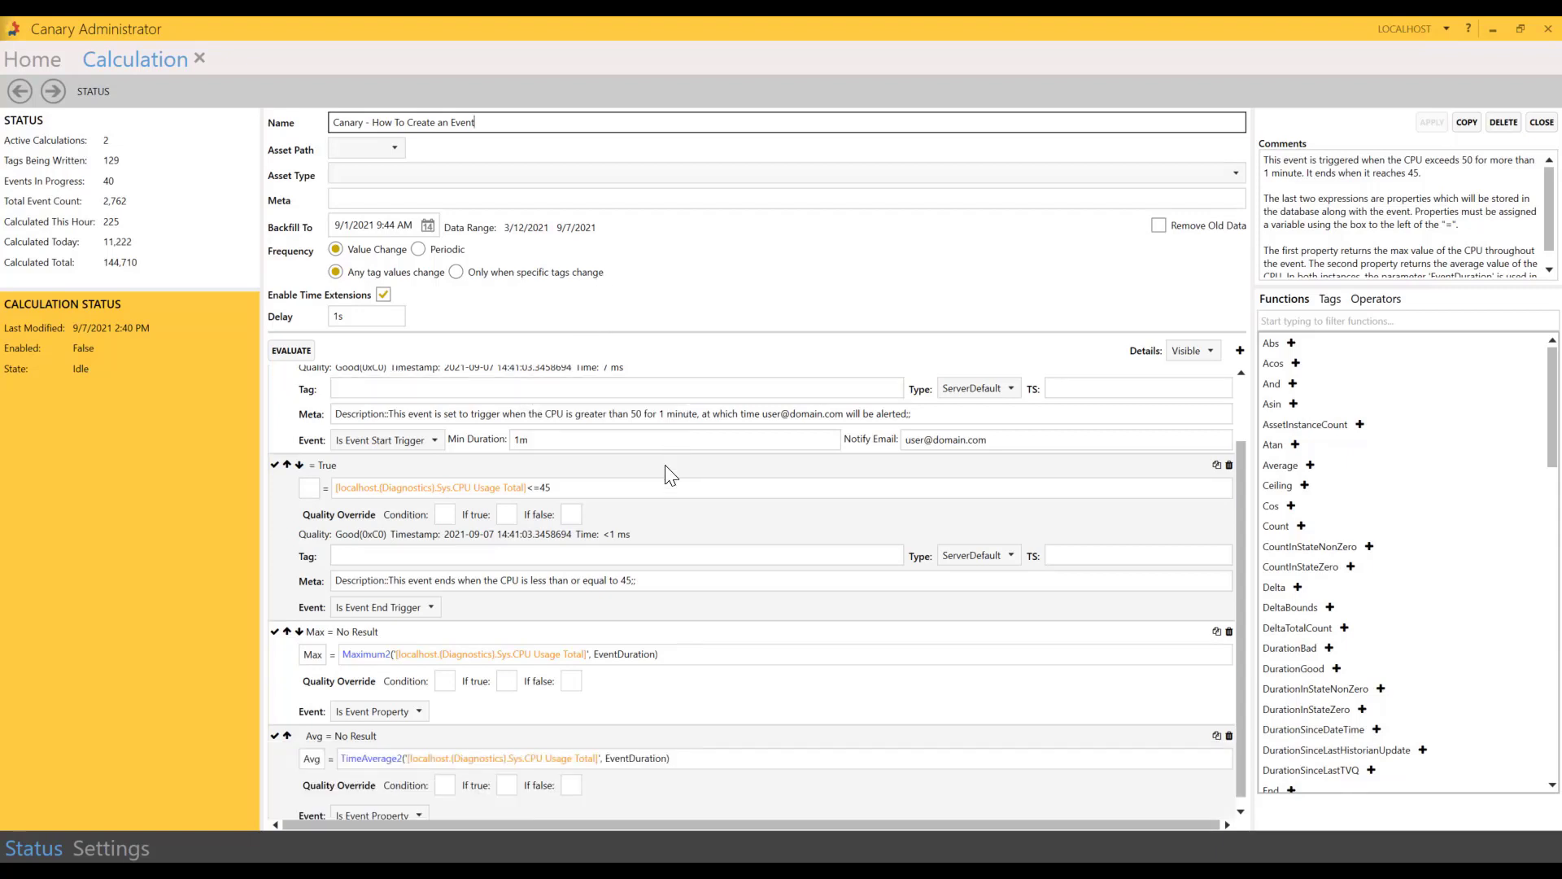
scroll(666, 465, up, 2)
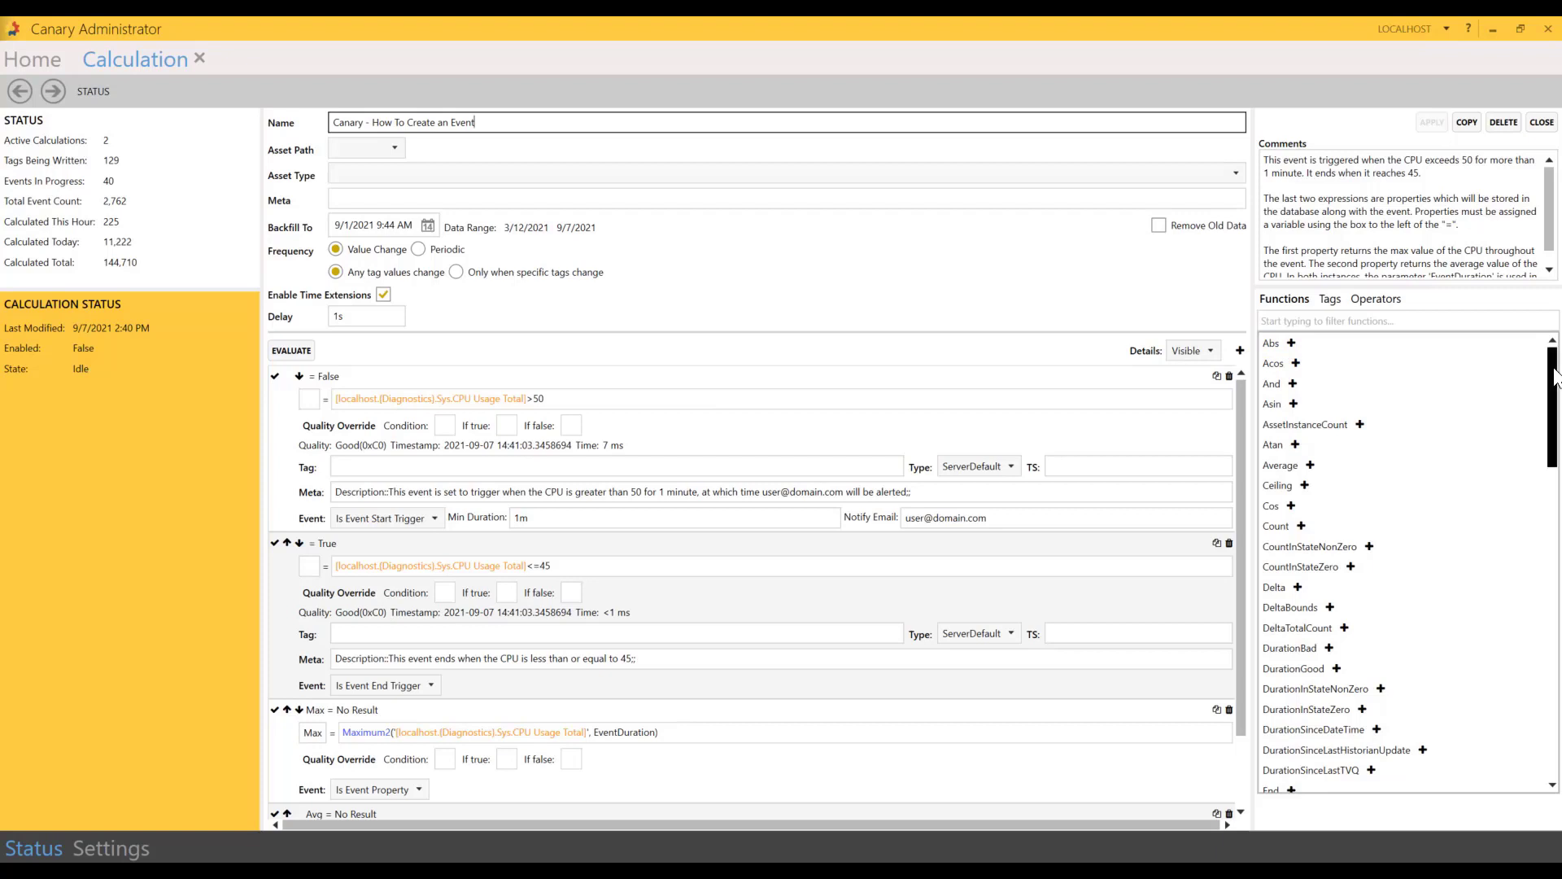
Step: Browse the expression helper's Functions and Tags lists, ending on the Operators list
drag(1555, 376, 1553, 706)
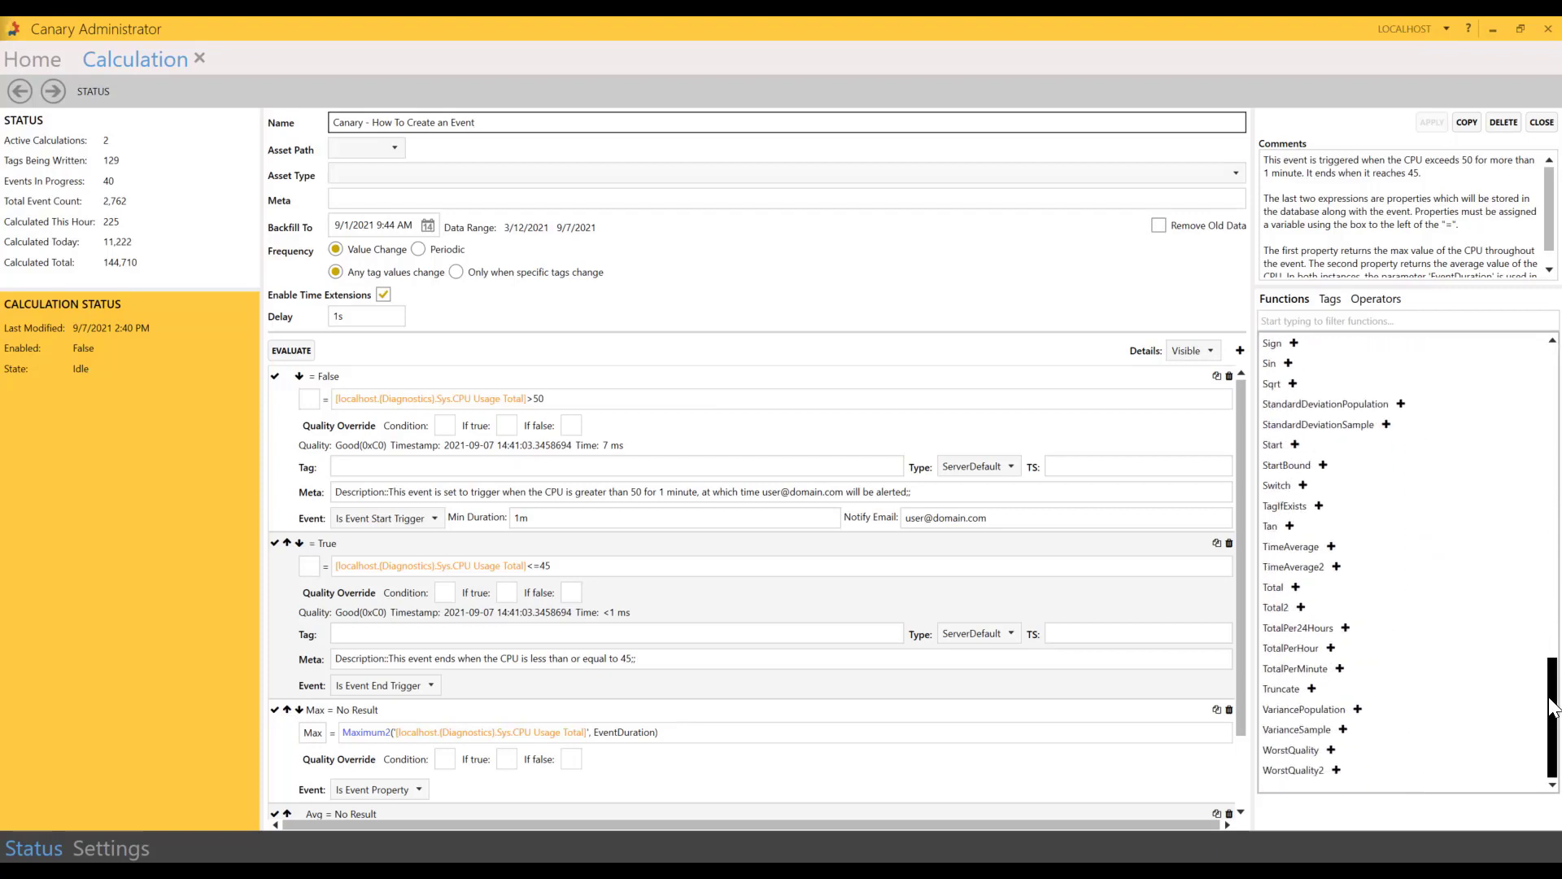
click(1329, 300)
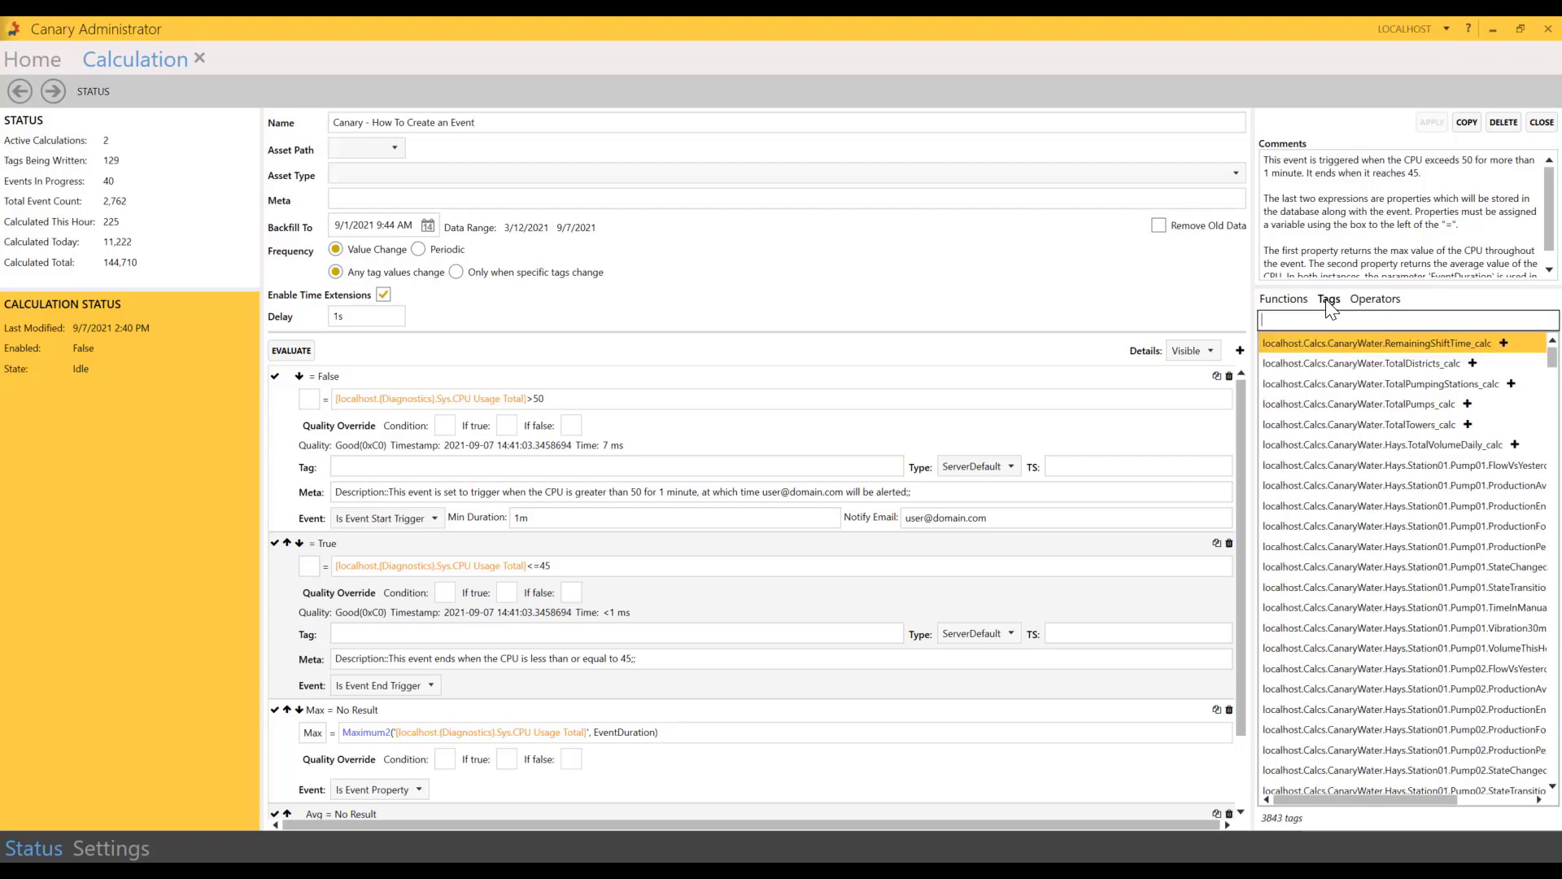
click(1373, 300)
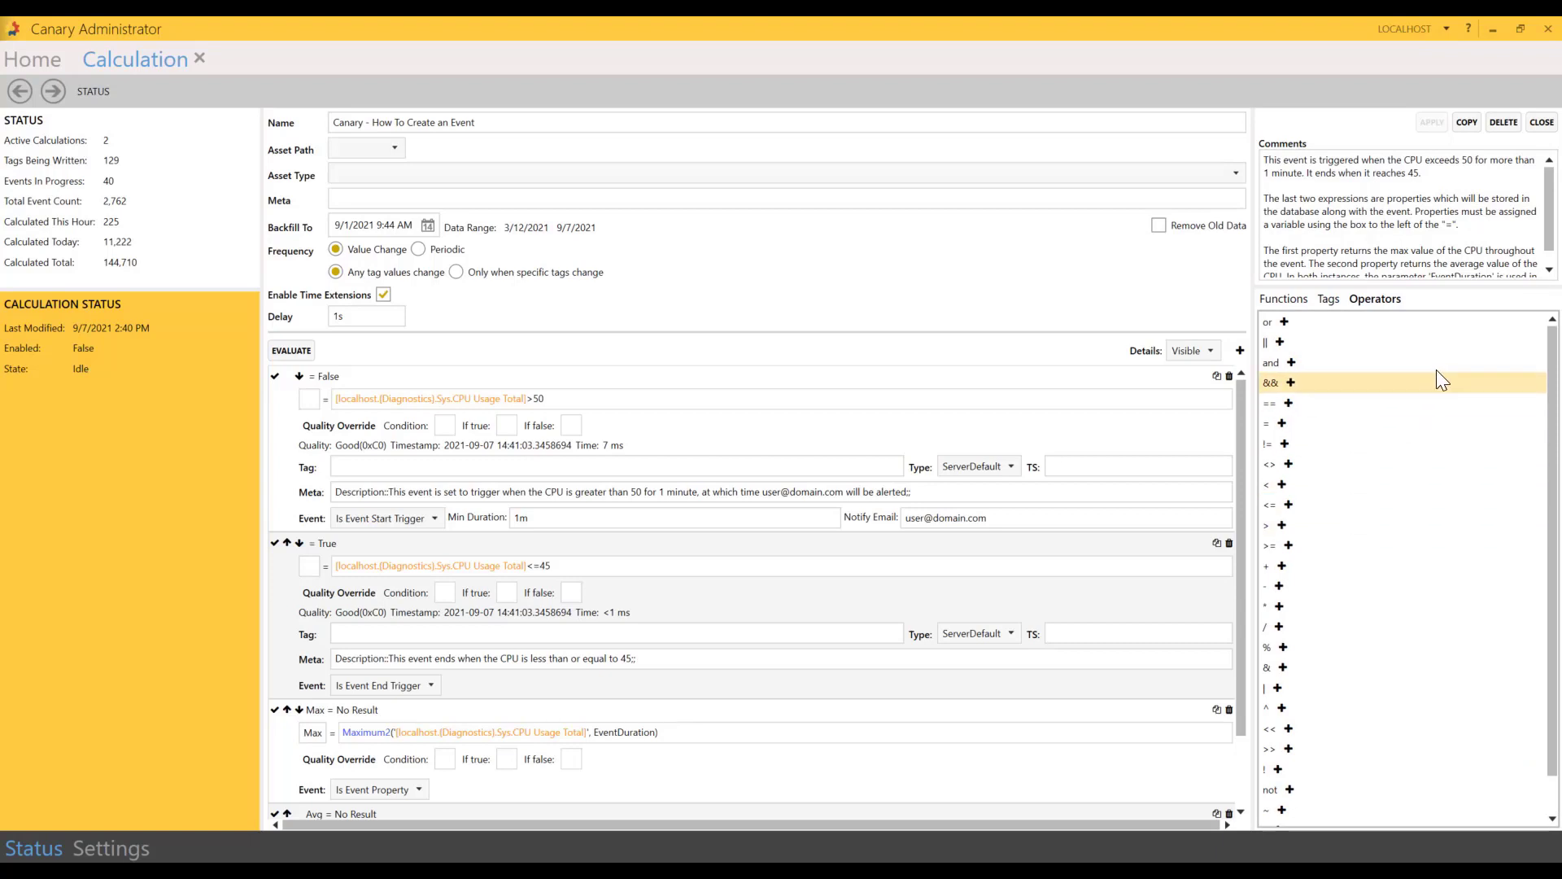
Step: Close the event calculation editor to return to the list of 62 calculations
click(1541, 123)
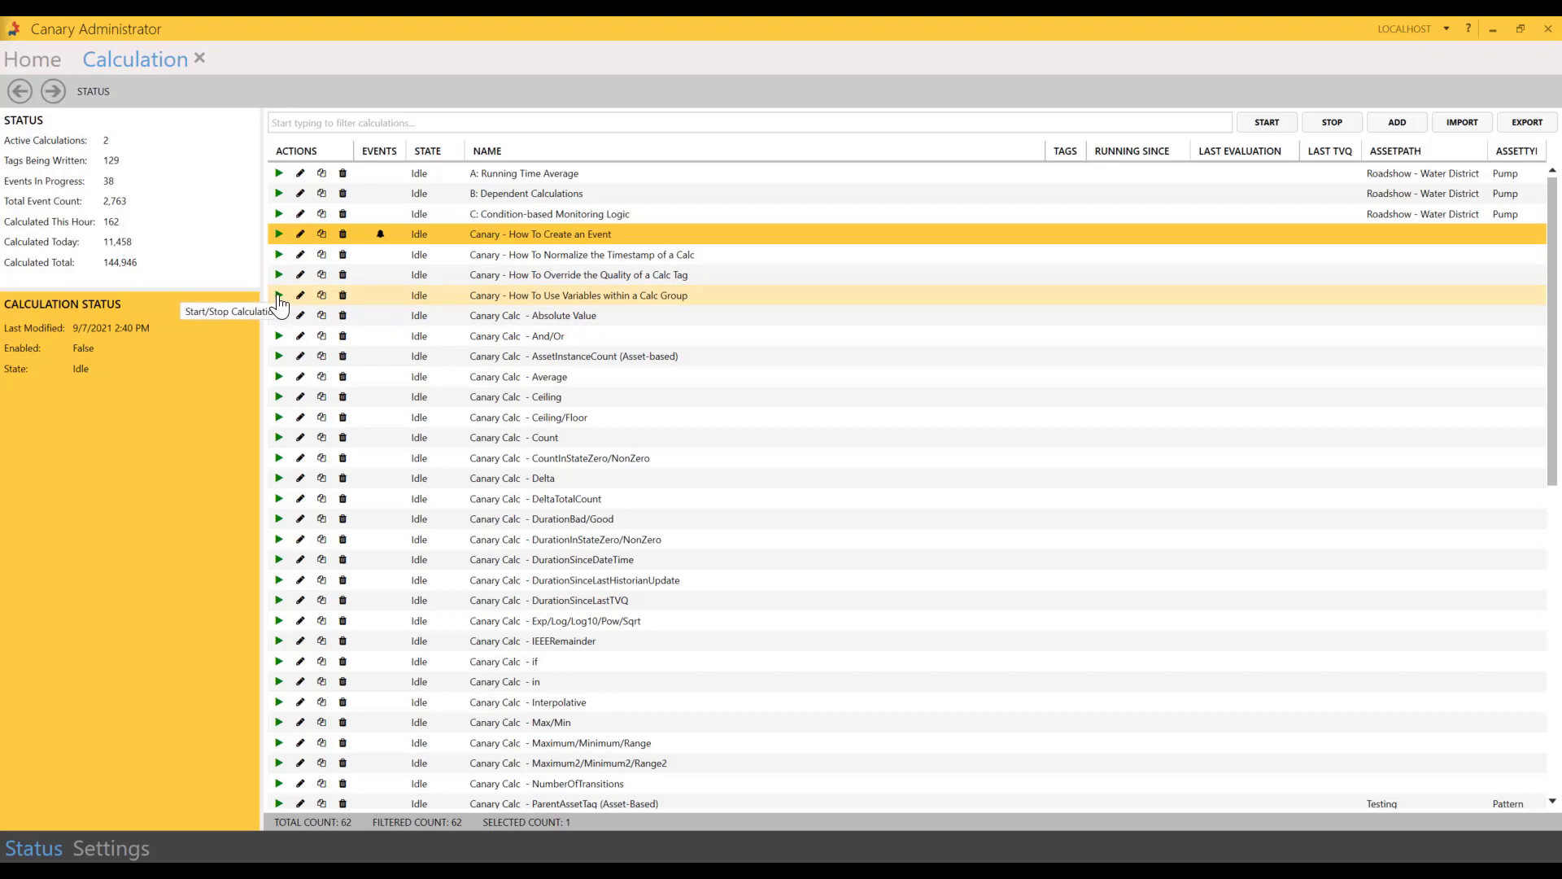
Step: Run 'How To Use Variables within a Calc Group' briefly in Live Mode, then stop it
click(279, 296)
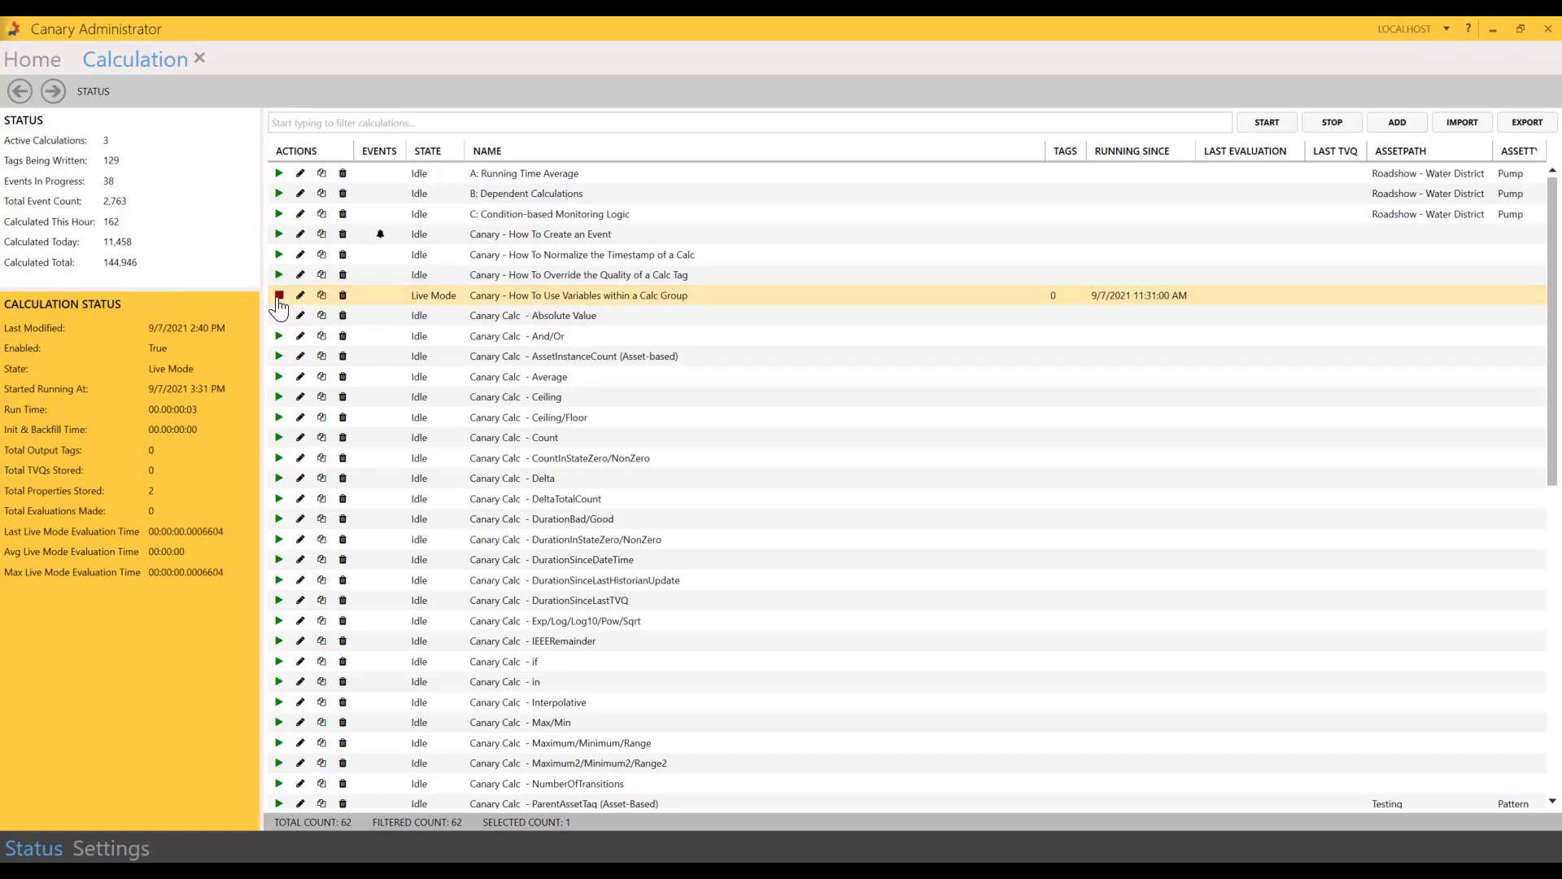
click(279, 296)
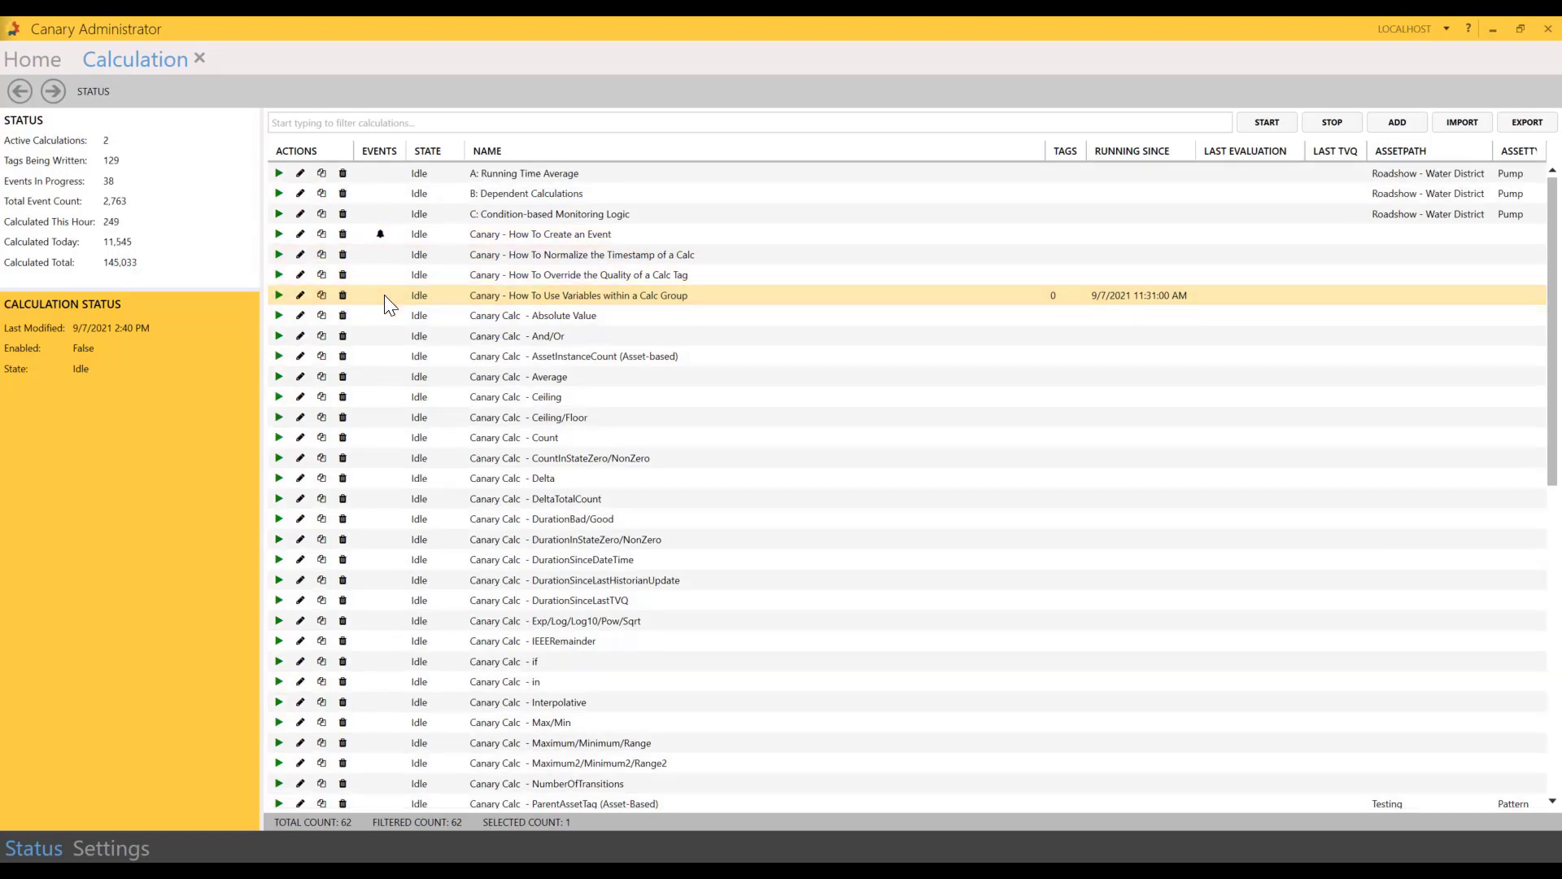
Step: Open 'Canary Calc - Average', pick the RemainingShiftTime_calc tag and re-evaluate the 1-hour CPU average
double_click(379, 378)
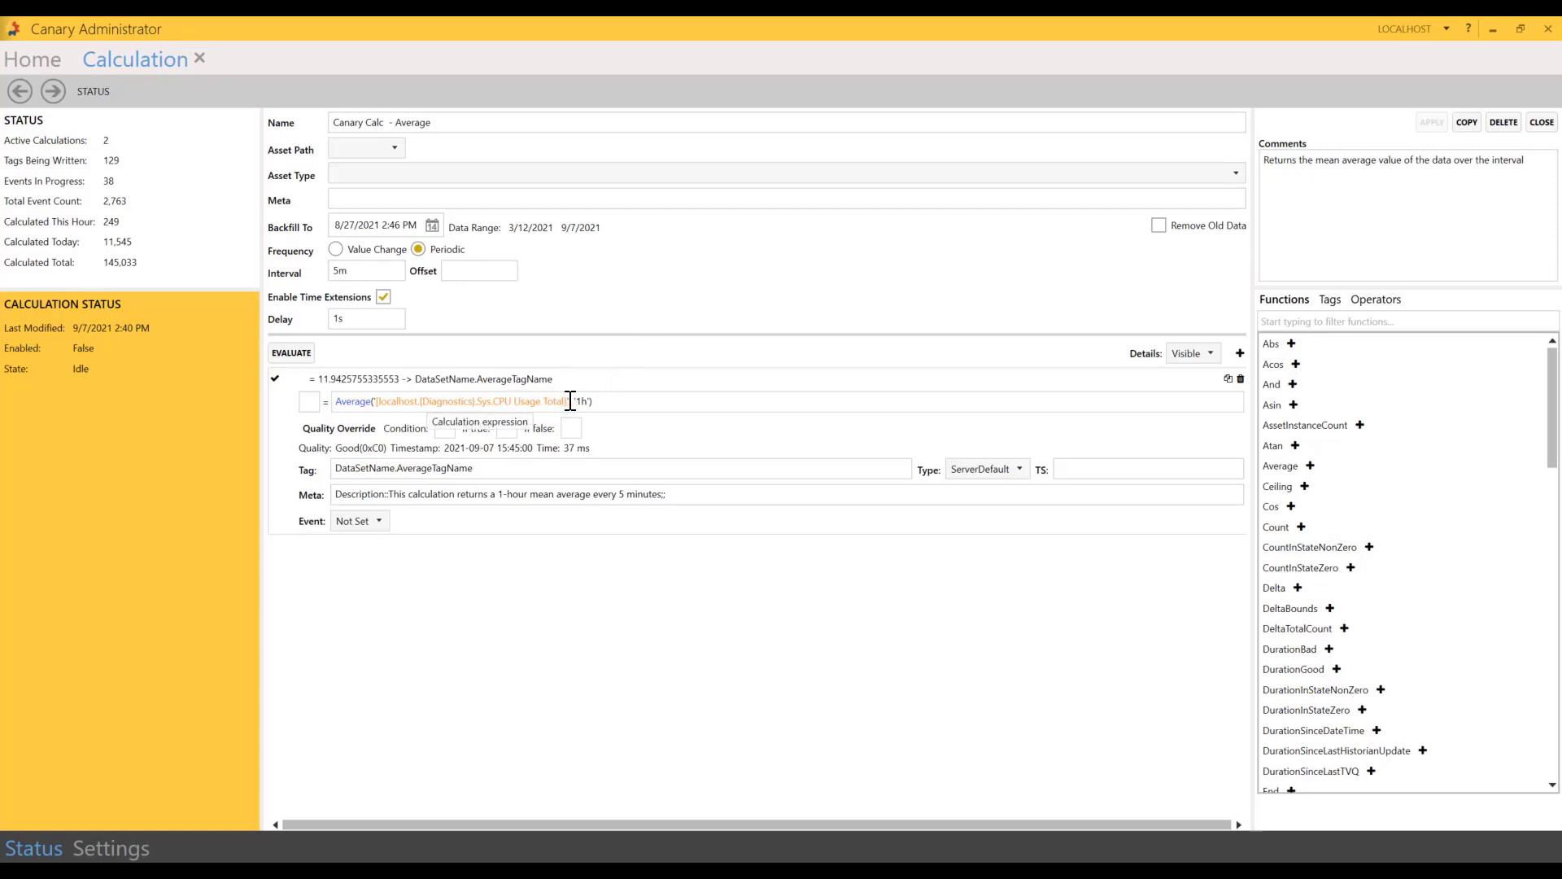
click(1330, 300)
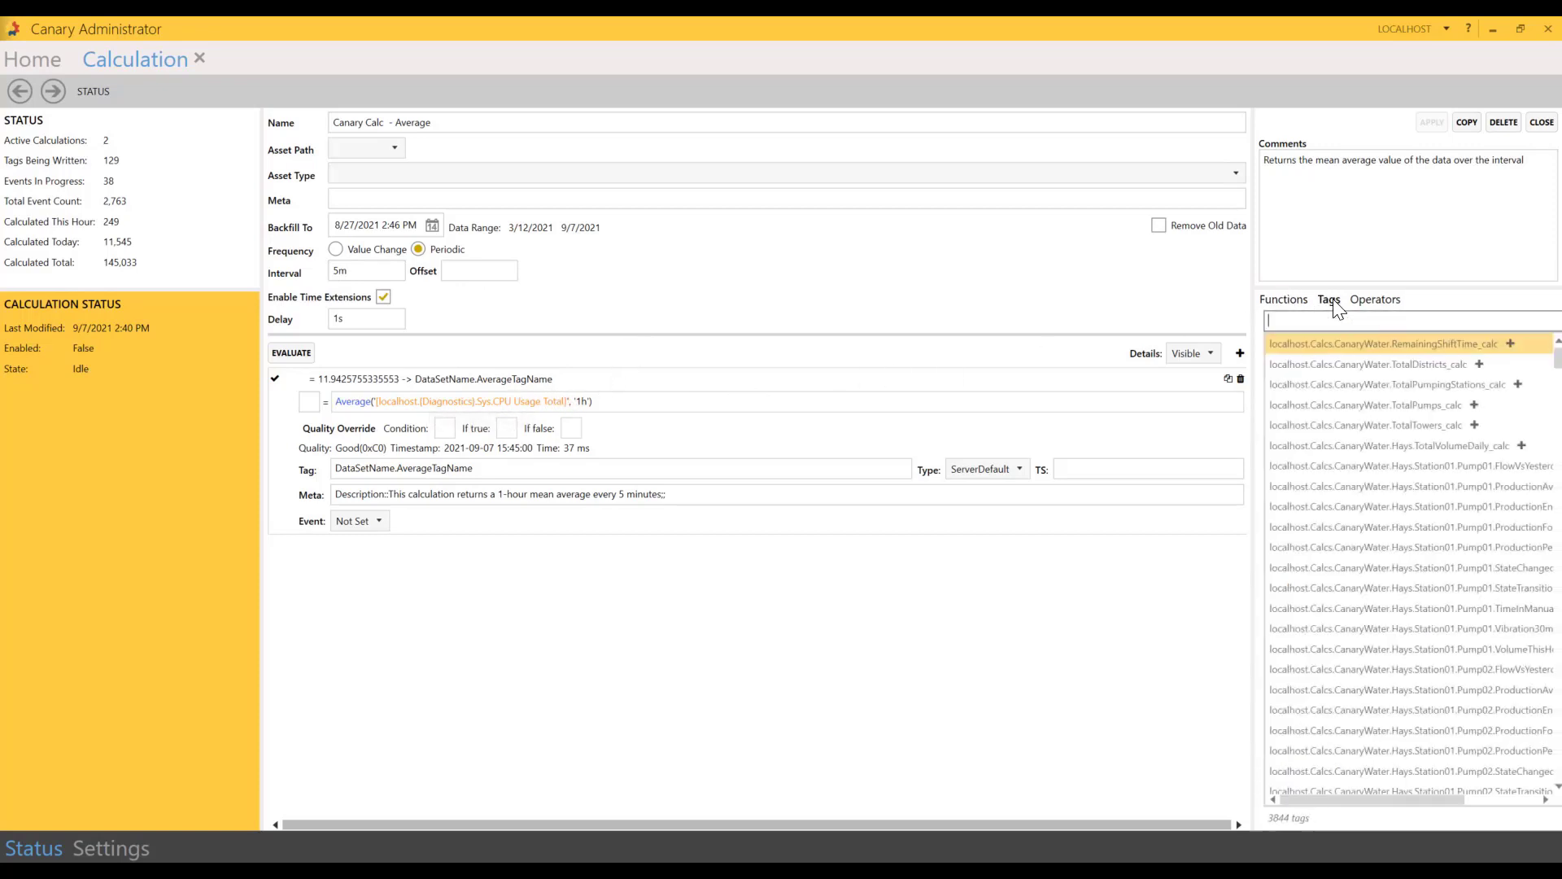
click(1352, 351)
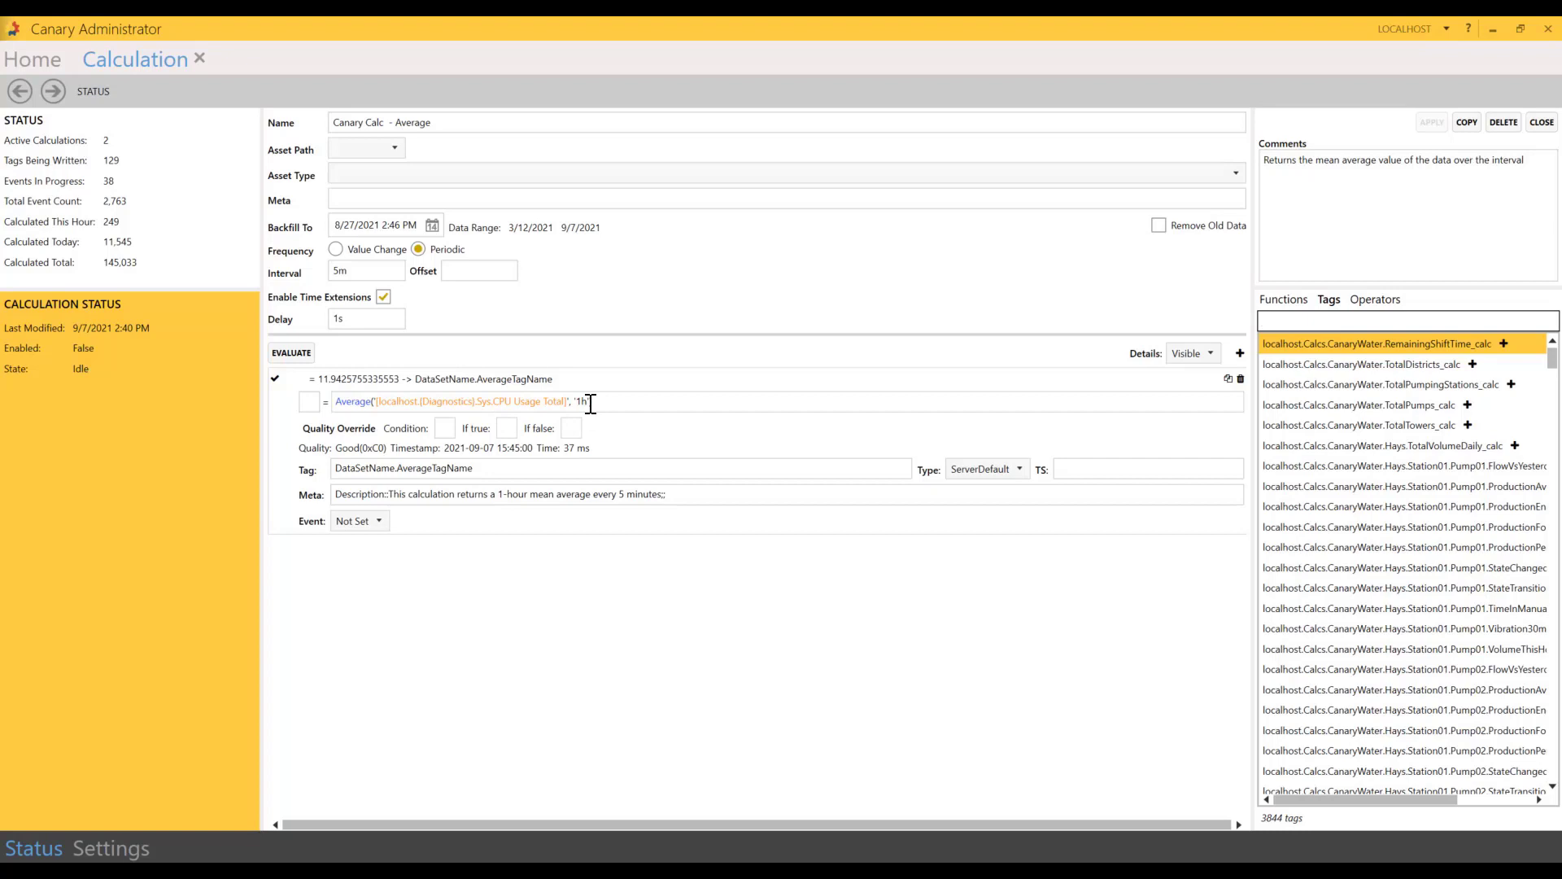
click(311, 356)
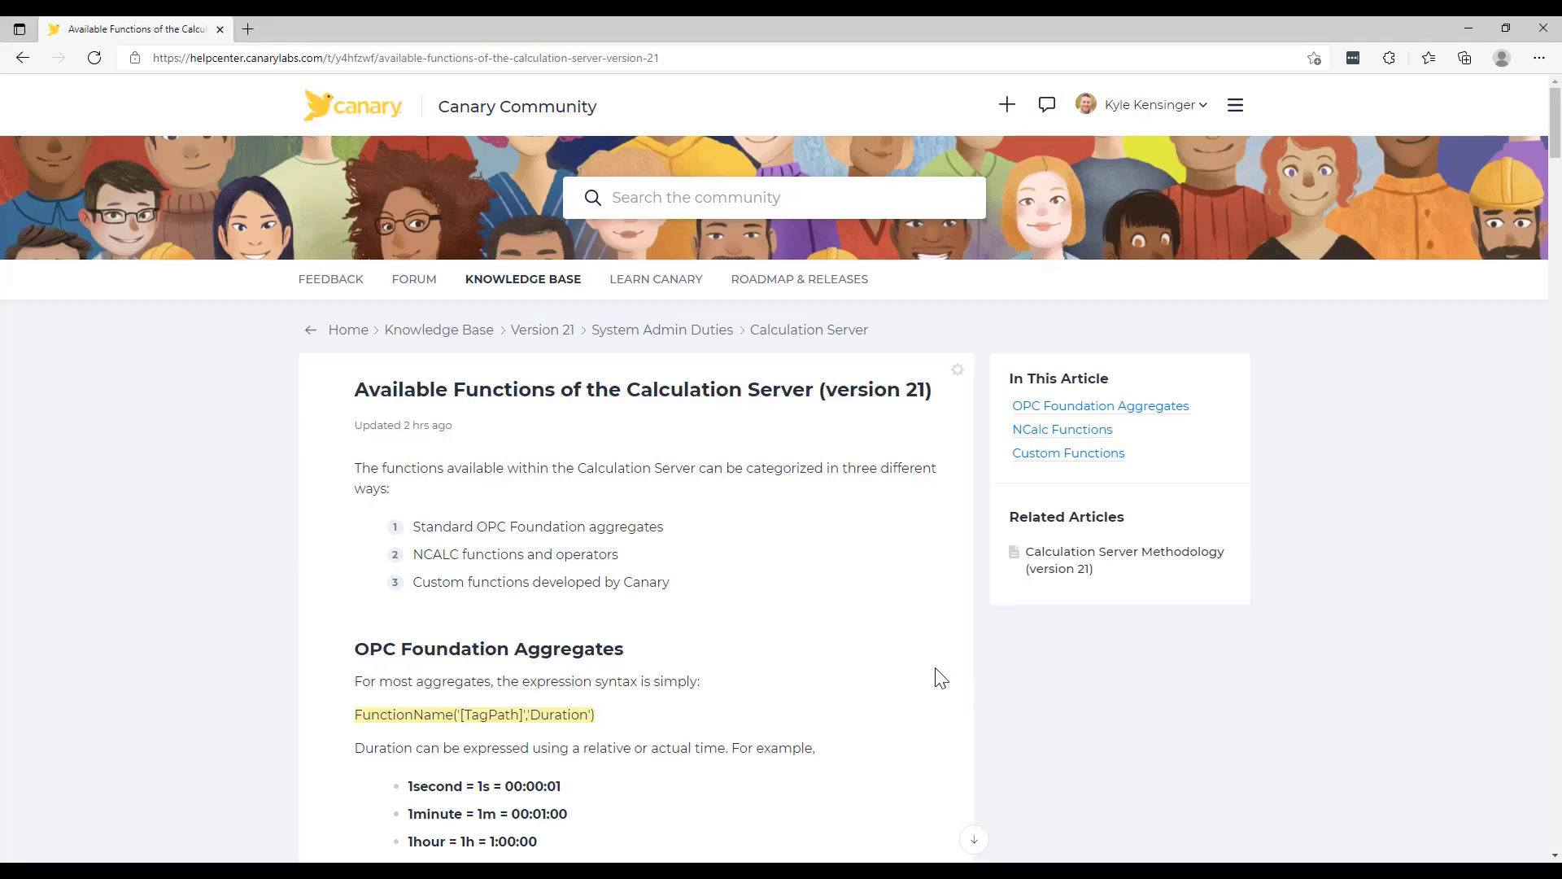
Step: Scroll the functions article past the OPC and NCalc tables down to Custom Functions
scroll(940, 678, down, 4)
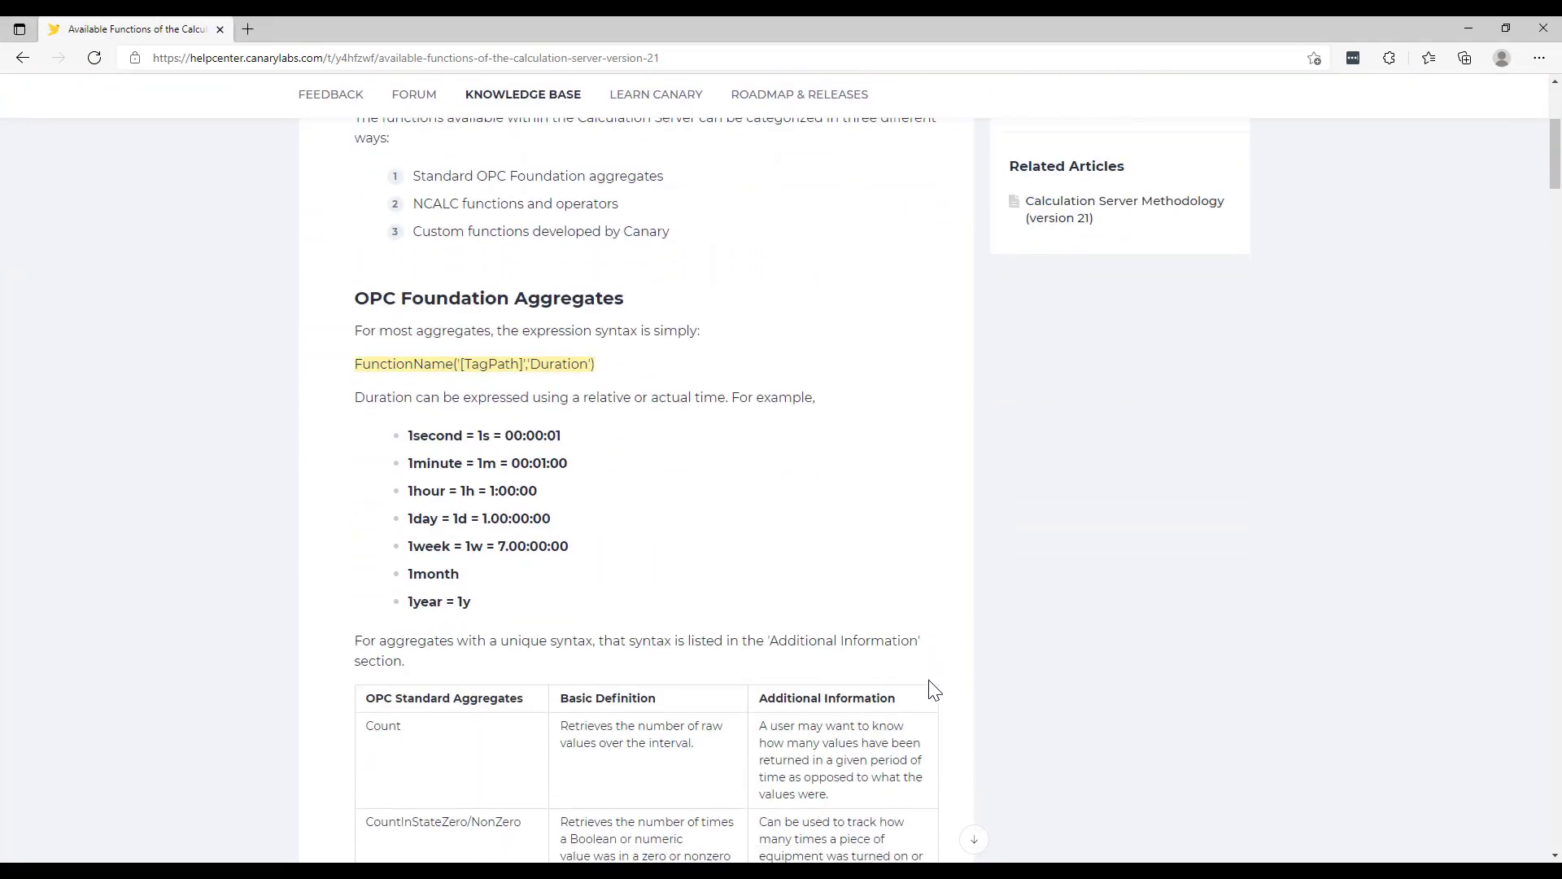
scroll(934, 690, down, 4)
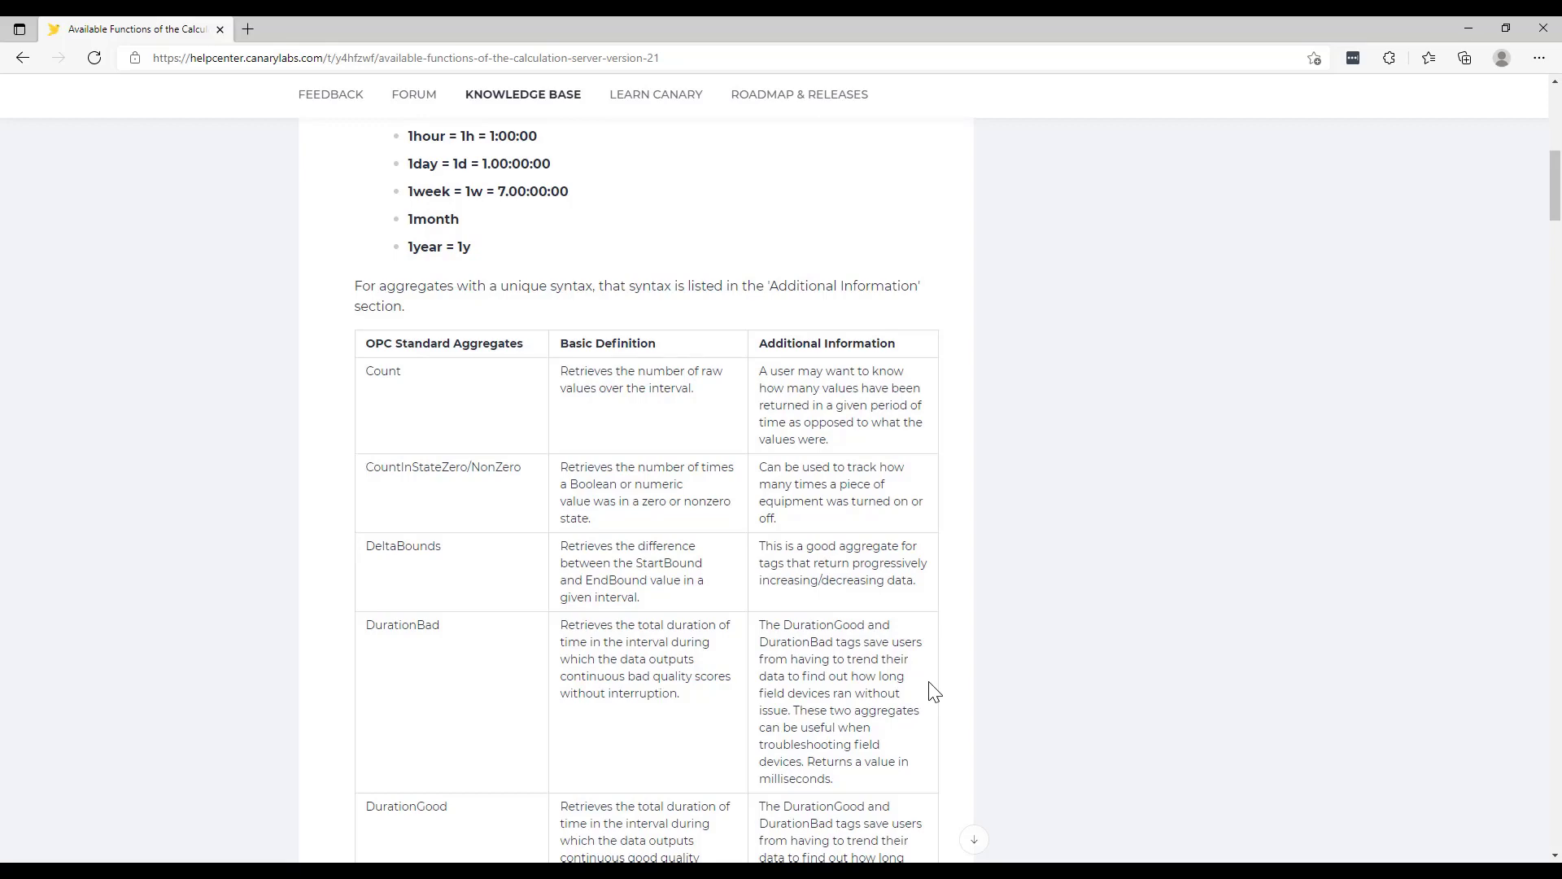
scroll(934, 690, down, 7)
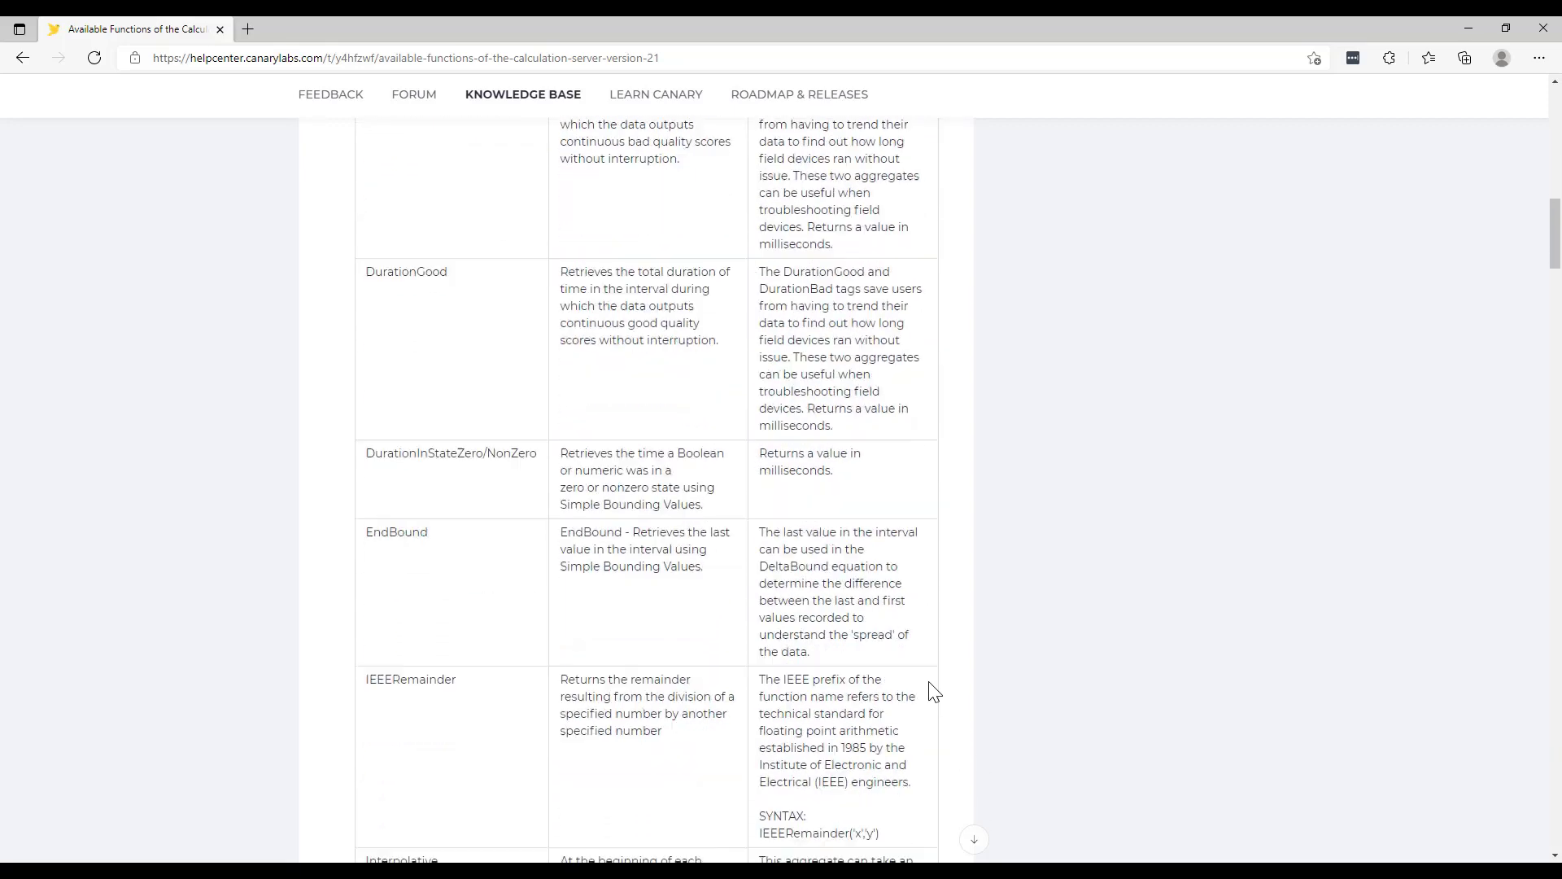
scroll(934, 689, down, 17)
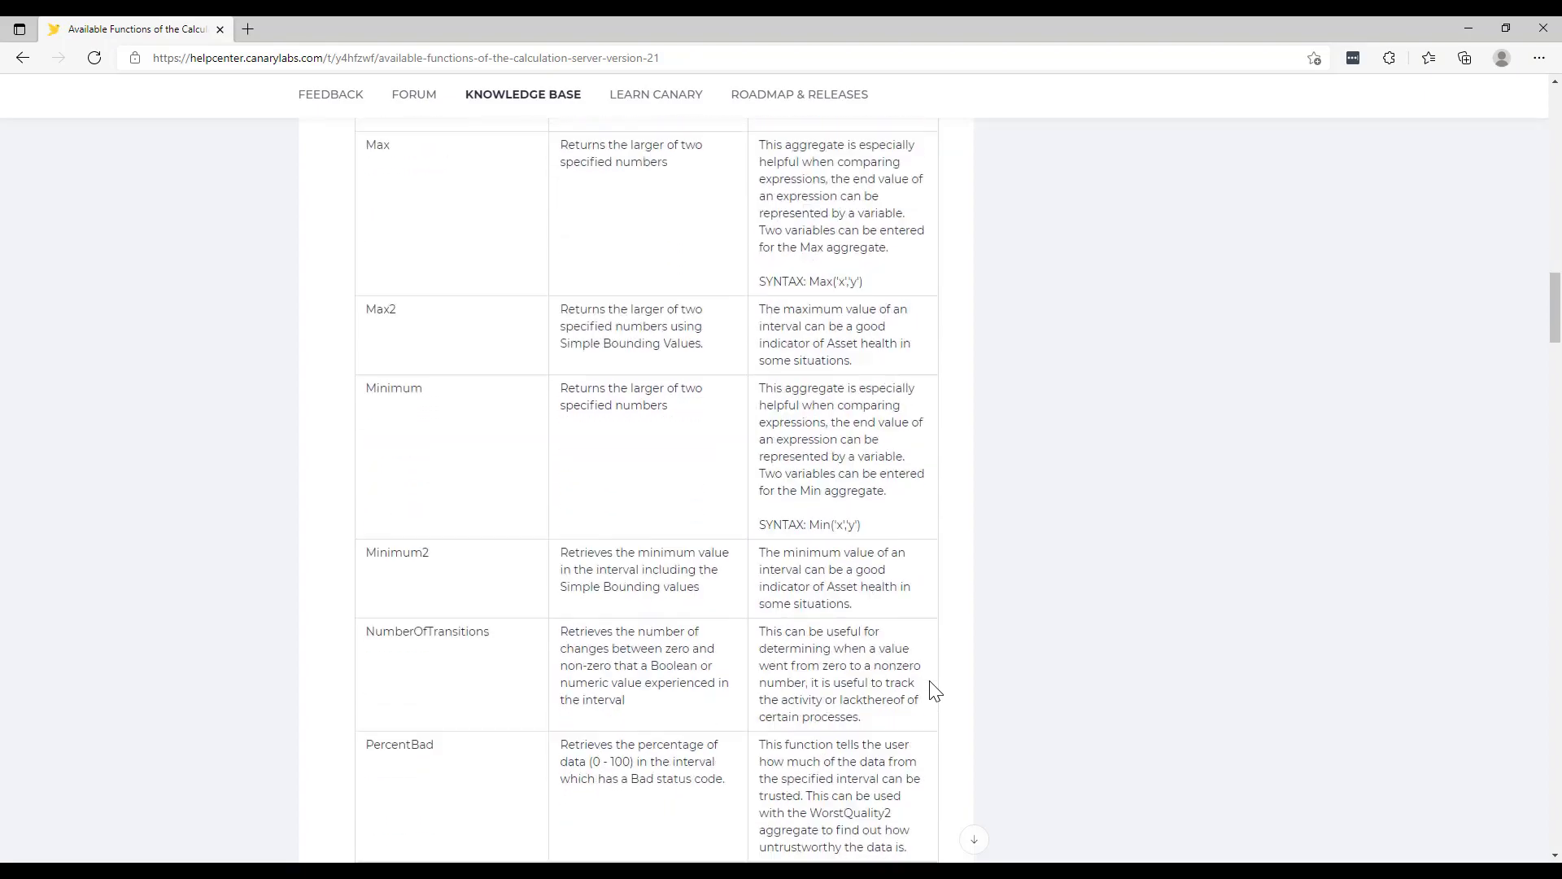
scroll(934, 689, down, 15)
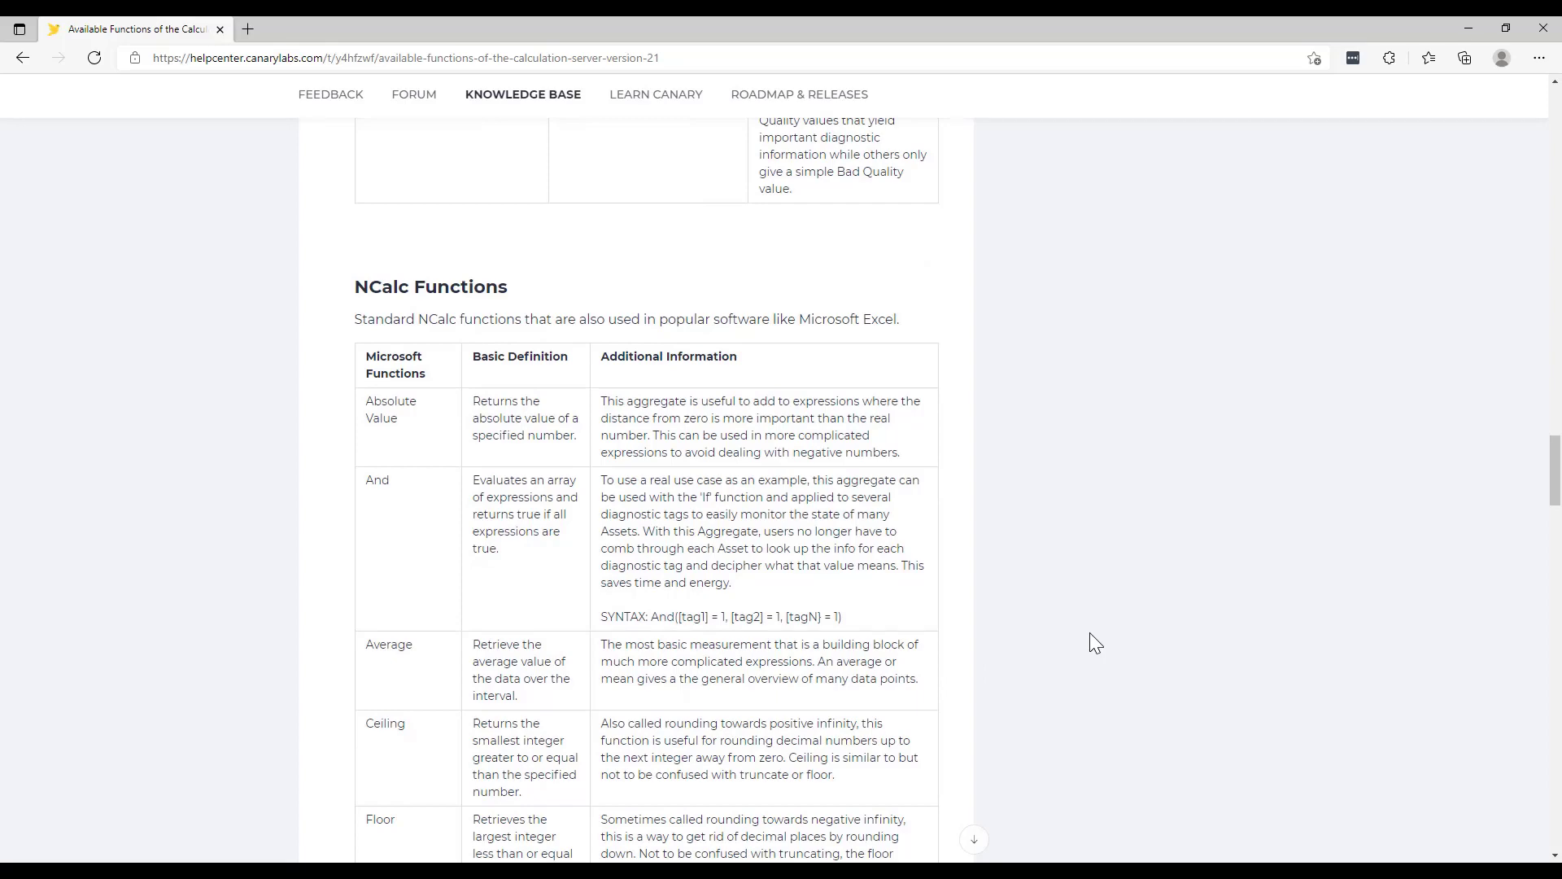
scroll(1090, 632, down, 7)
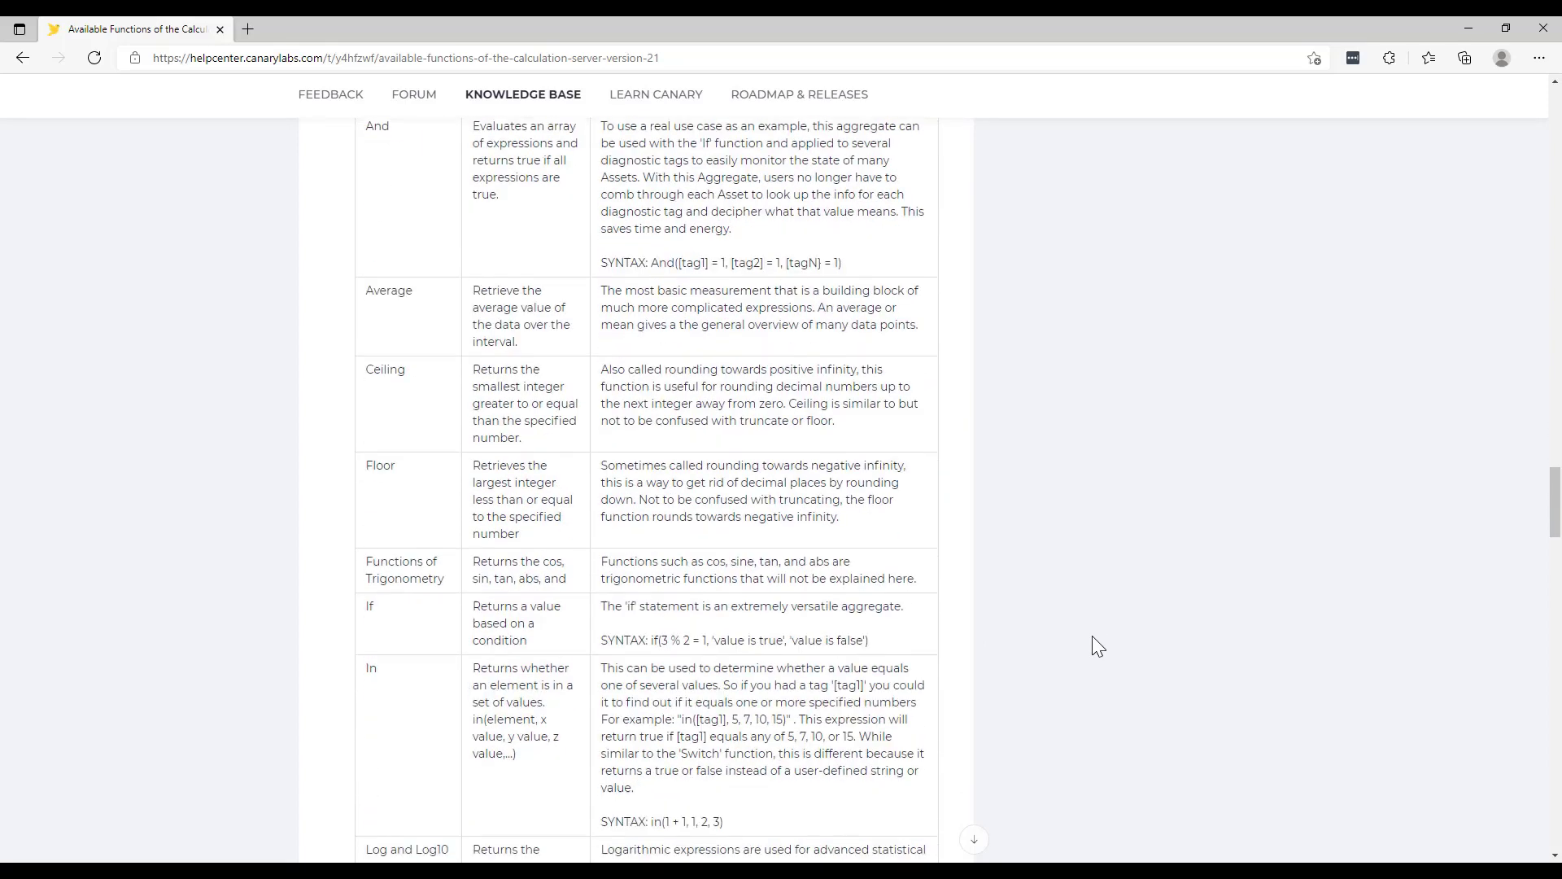
drag(1554, 531, 1557, 660)
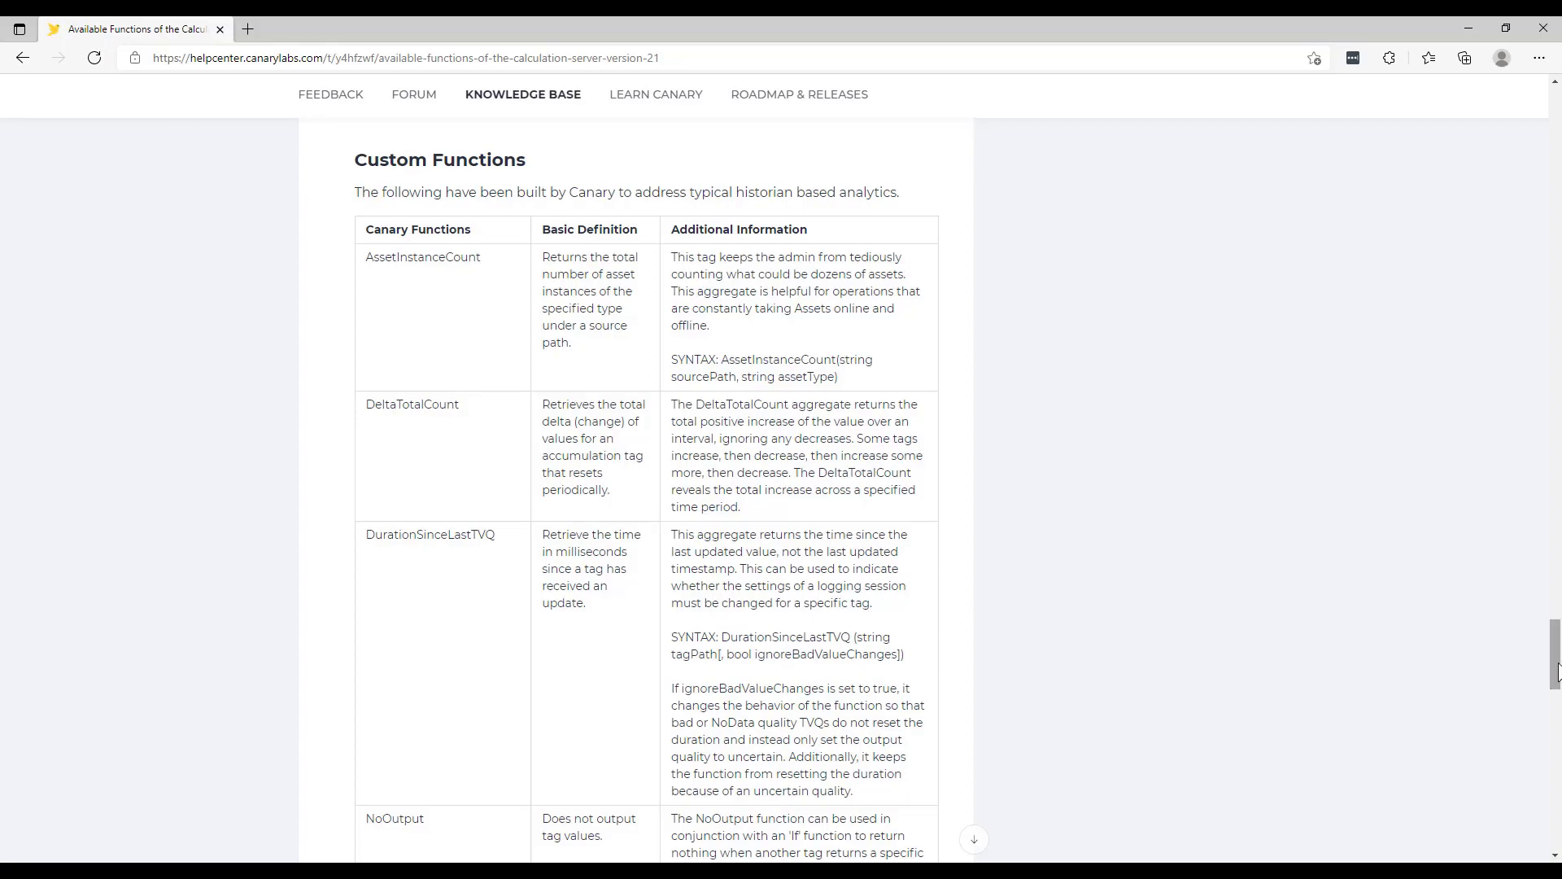
Step: Return the functions article to its title and OPC Foundation Aggregates introduction
drag(1556, 671, 1495, 120)
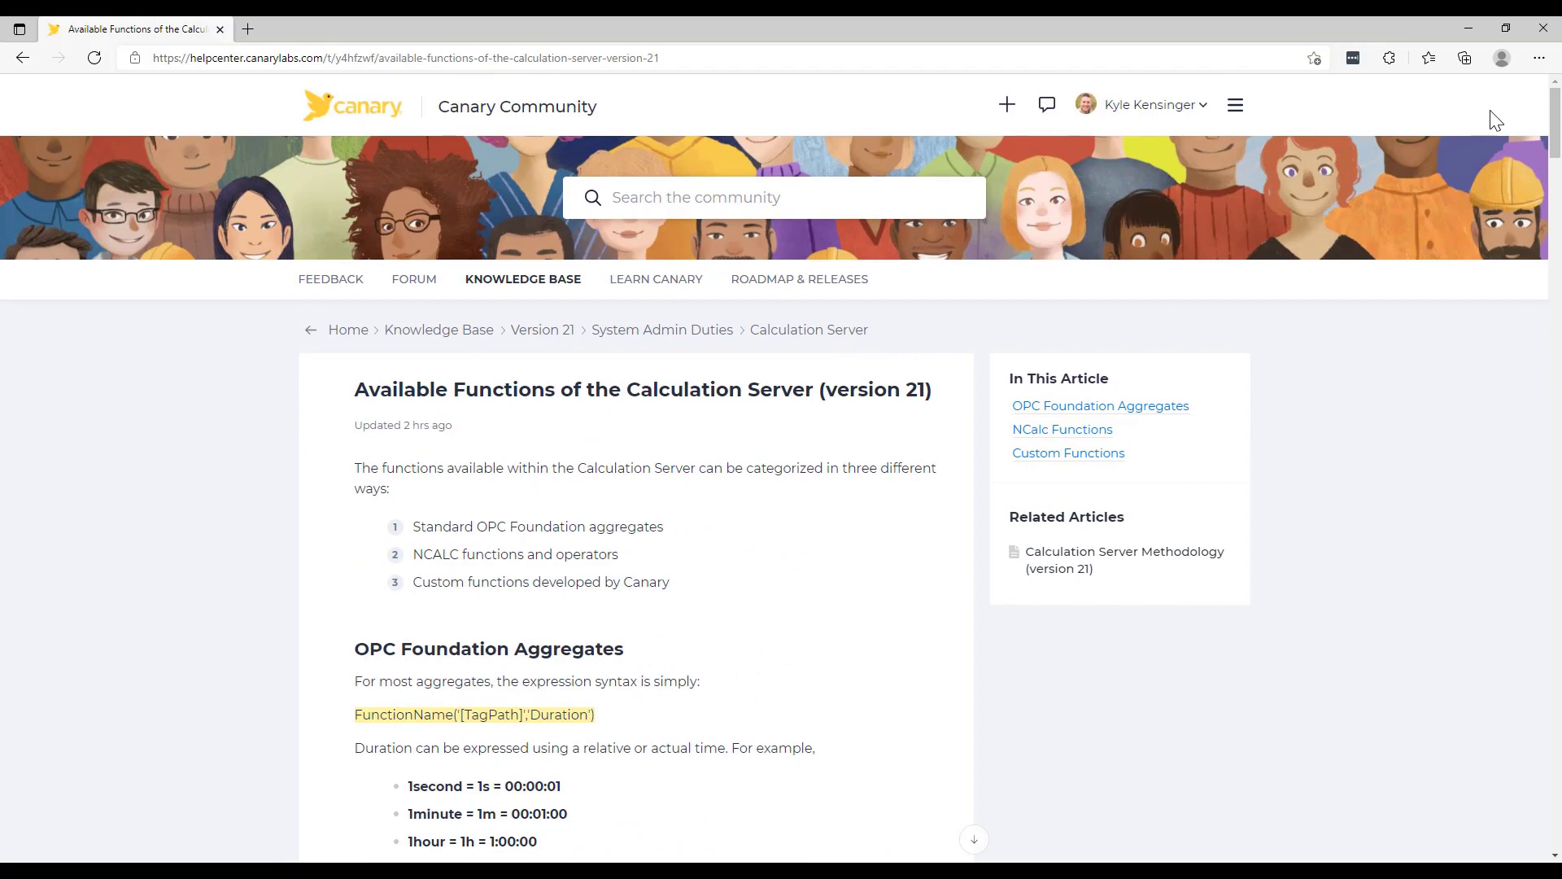